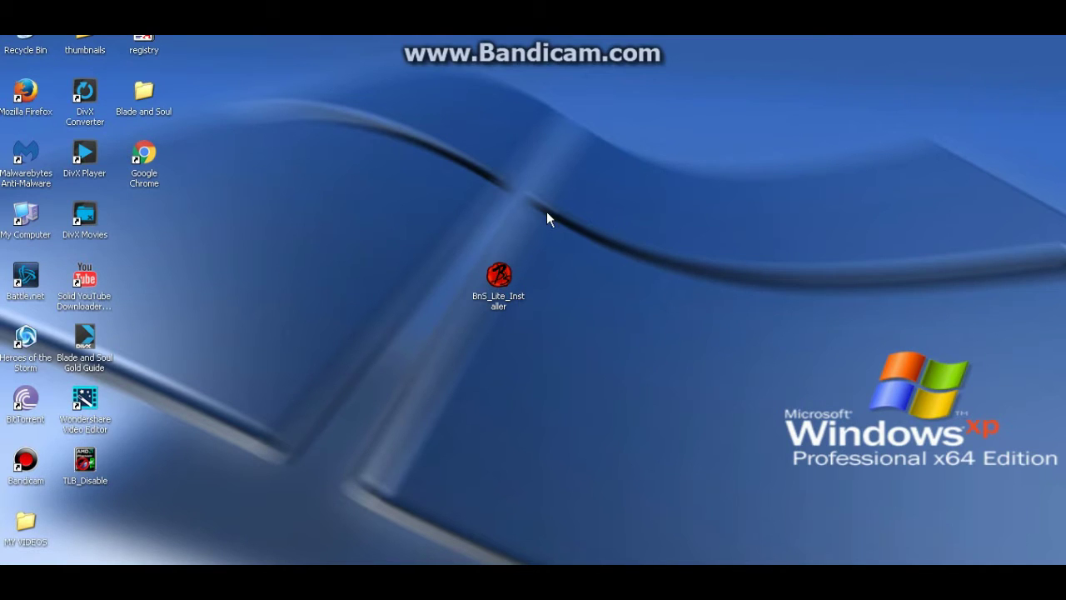
Step: Run the BnS_Lite_Installer file from the desktop and accept the Blade & Soul license agreement terms
left_click(498, 279)
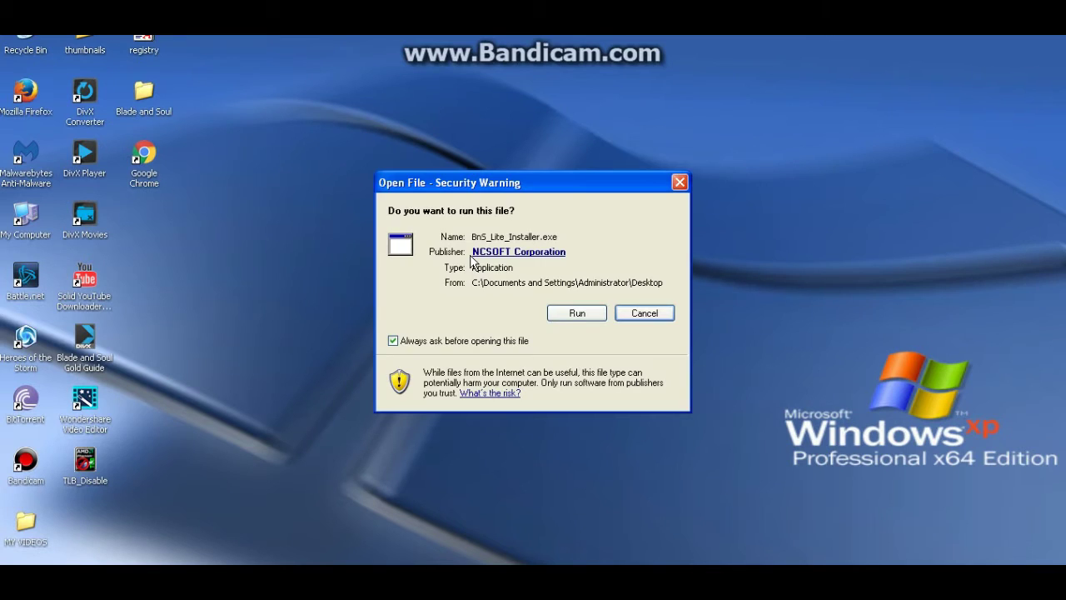
left_click(555, 312)
left_click(579, 335)
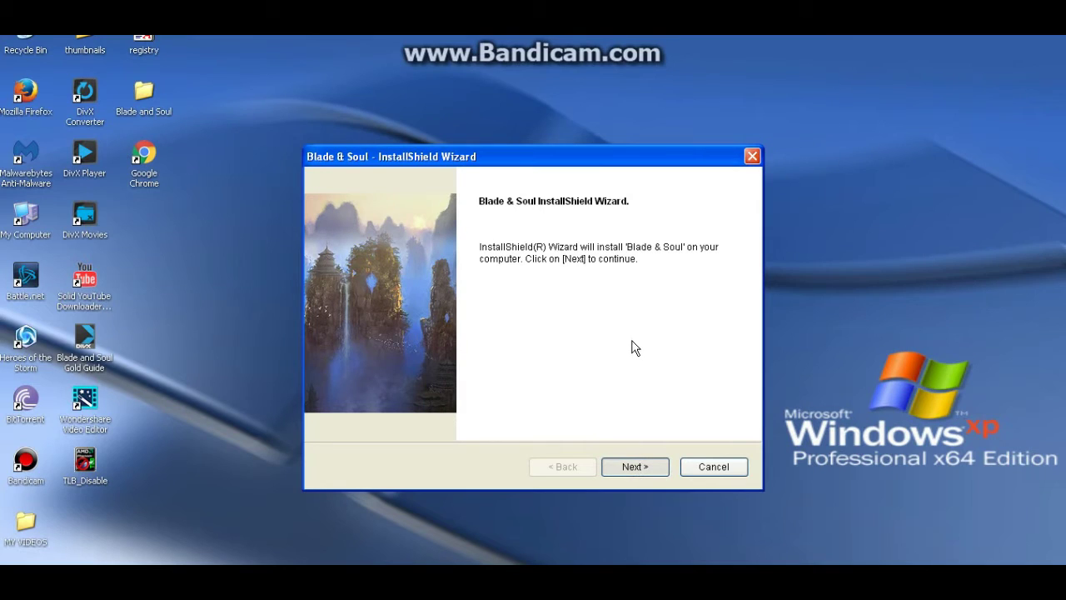
key("Return")
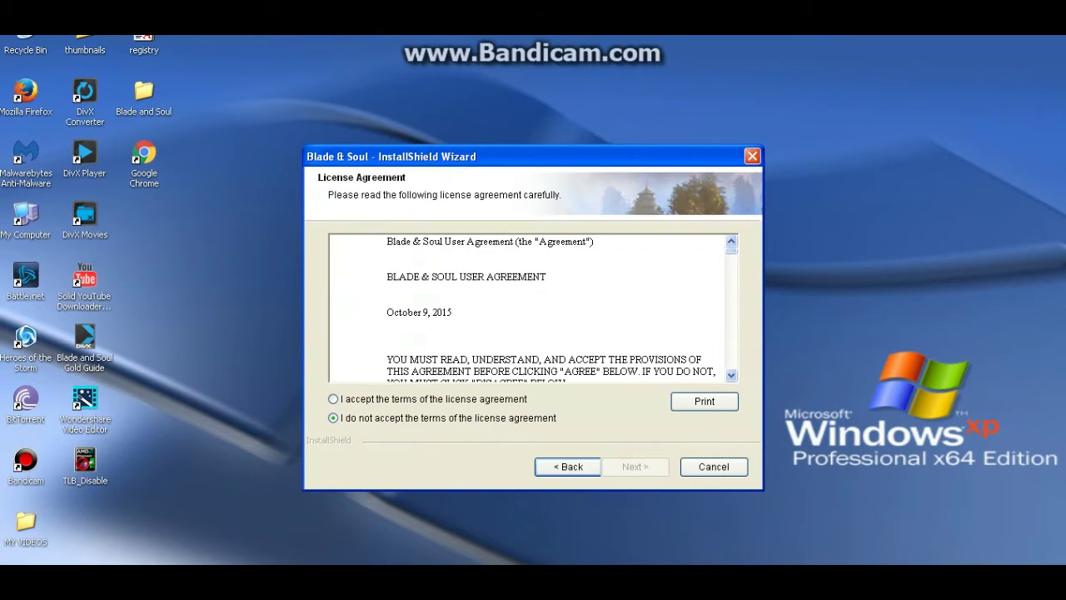
left_click(332, 398)
left_click(637, 466)
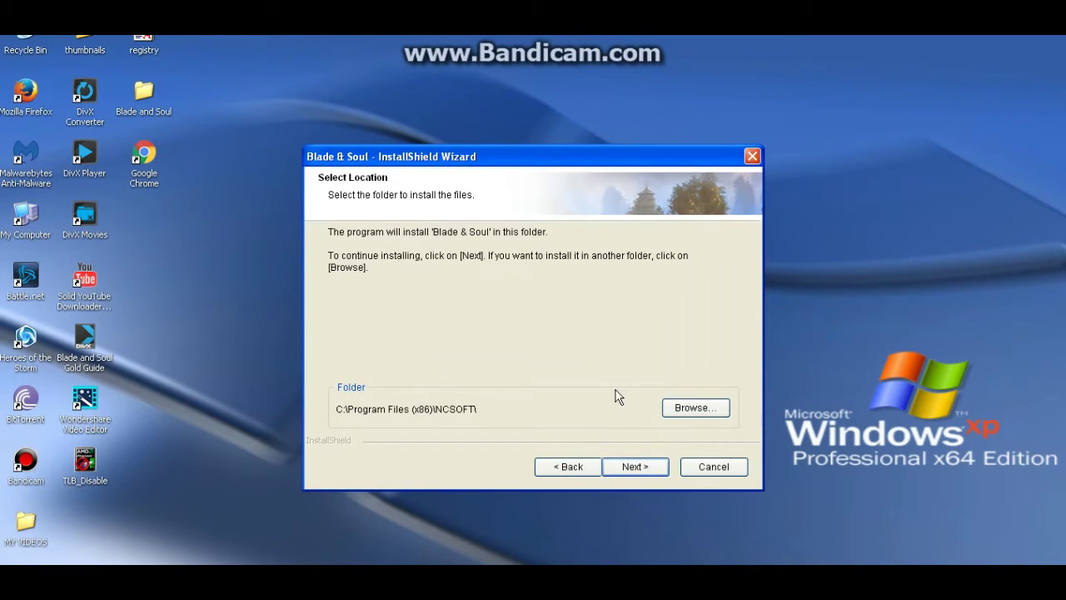
Step: Install Blade & Soul in C:\Program Files (x86)\NCSOFT\ with a desktop shortcut, and finish the setup wizard
left_click(633, 468)
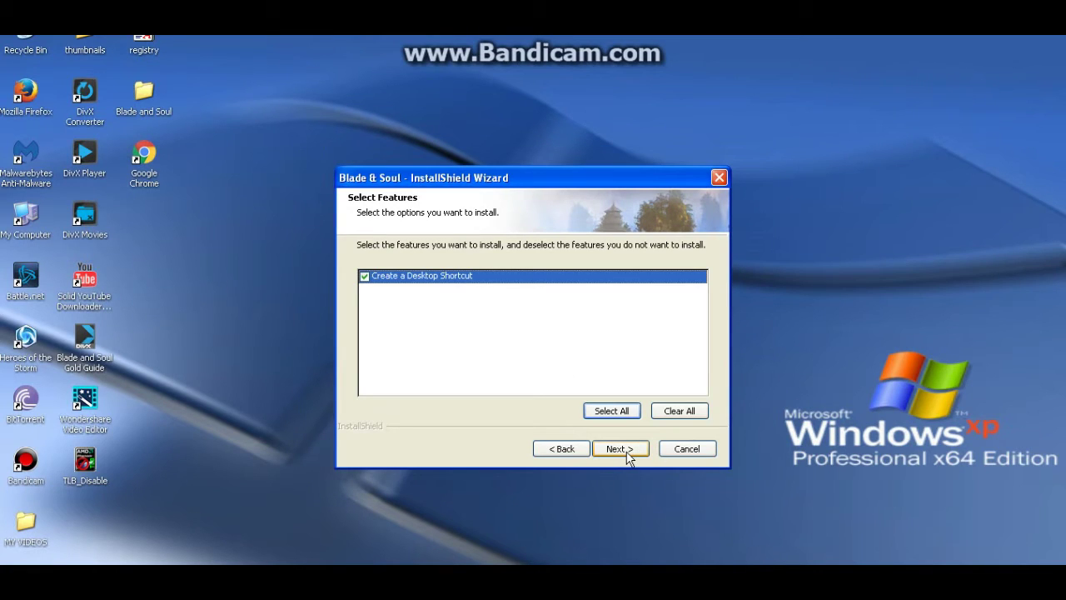
left_click(626, 451)
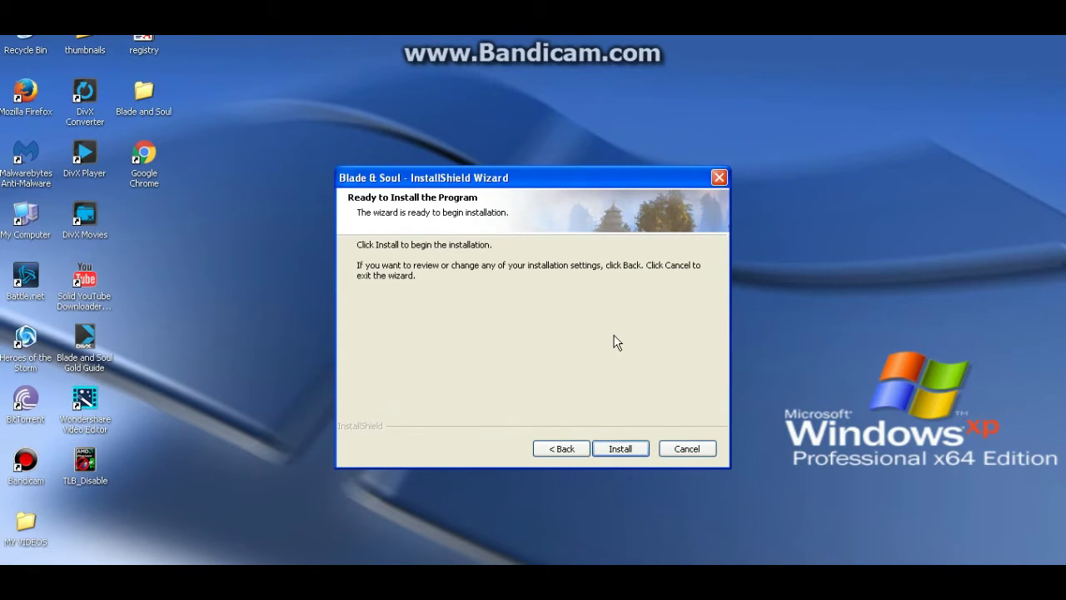
left_click(623, 449)
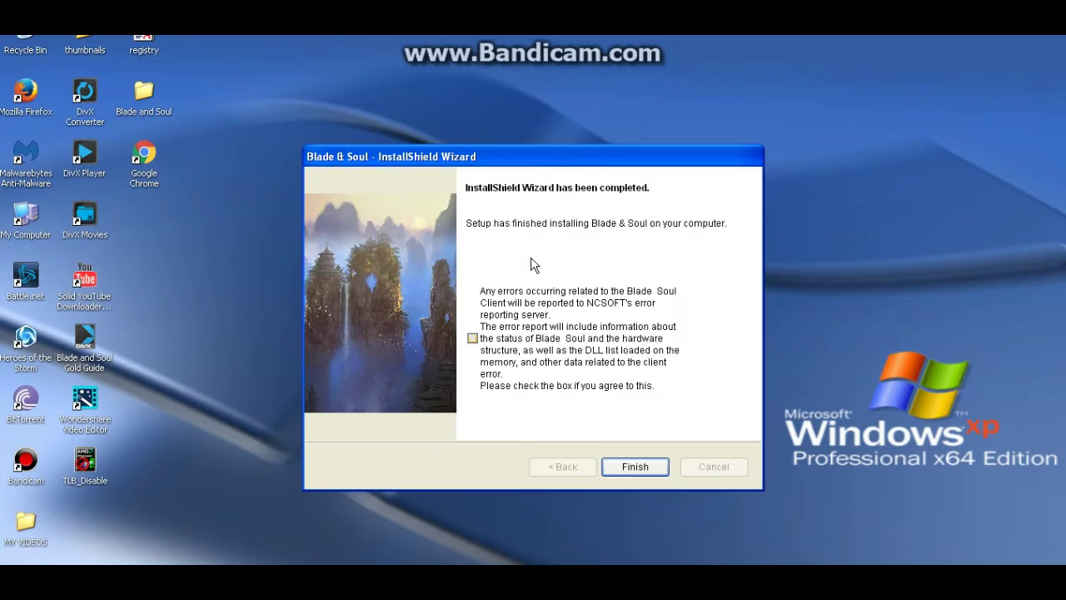
left_click(635, 467)
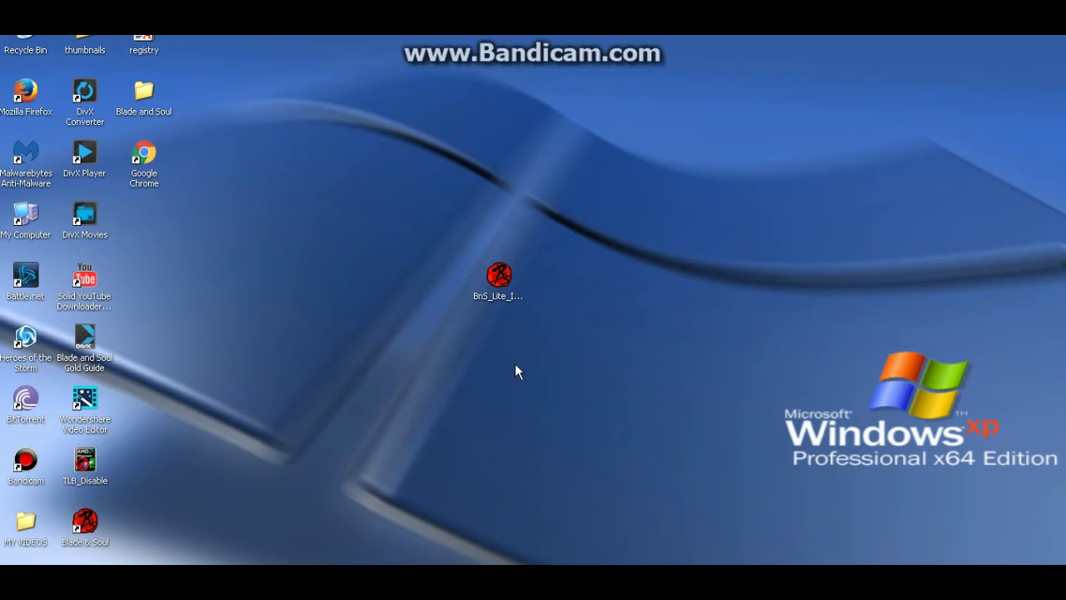
Step: In Windows Explorer, open the NCWest folder under C:\Program Files (x86) and expand the Toshiba Canvio Hard Drive (J:)
key("super+e")
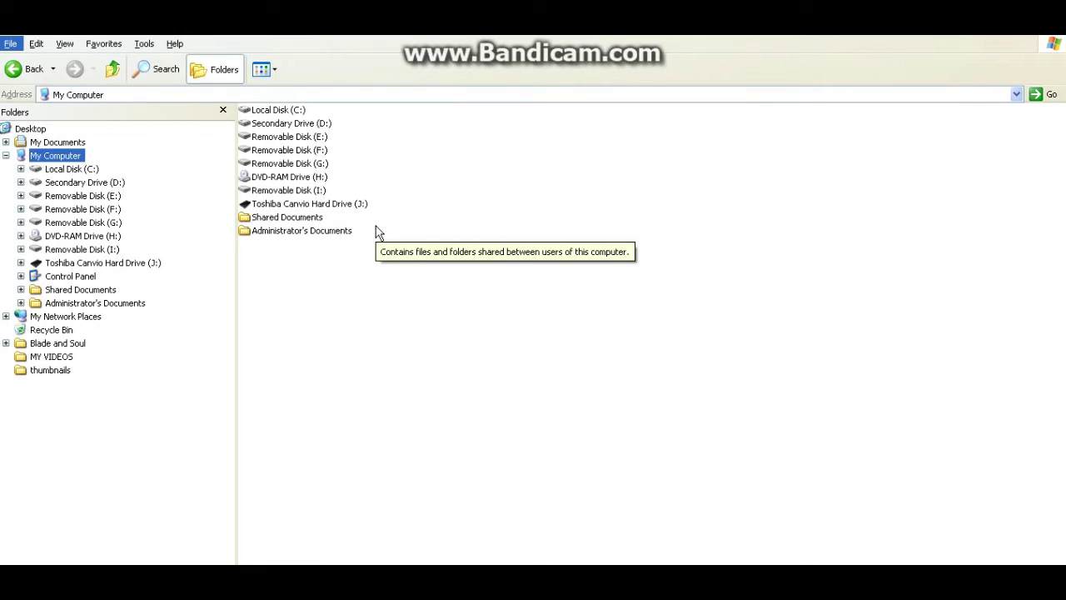
key("alt")
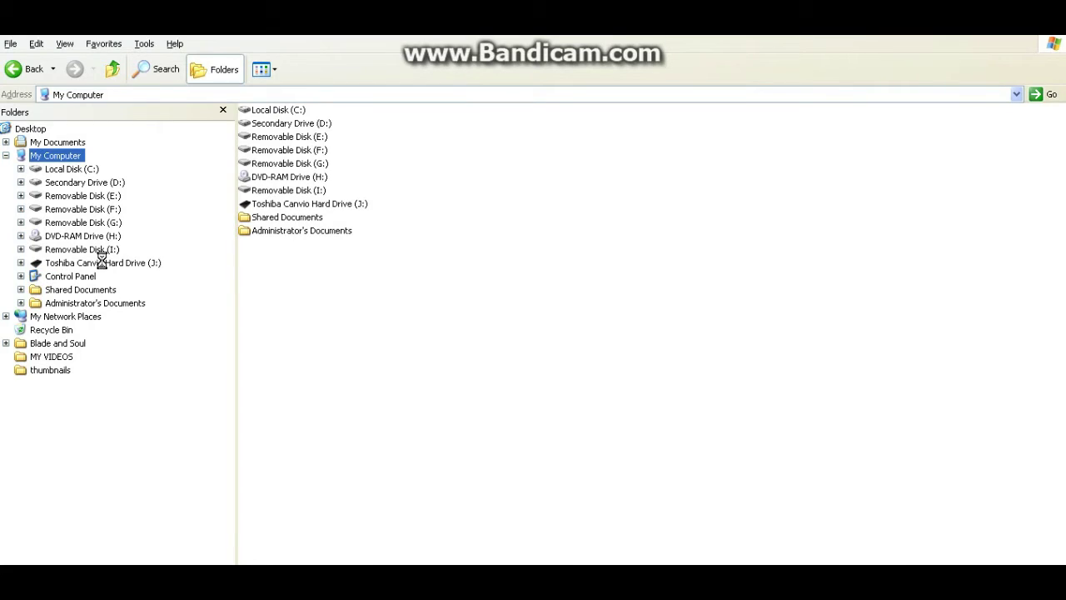
left_click(21, 169)
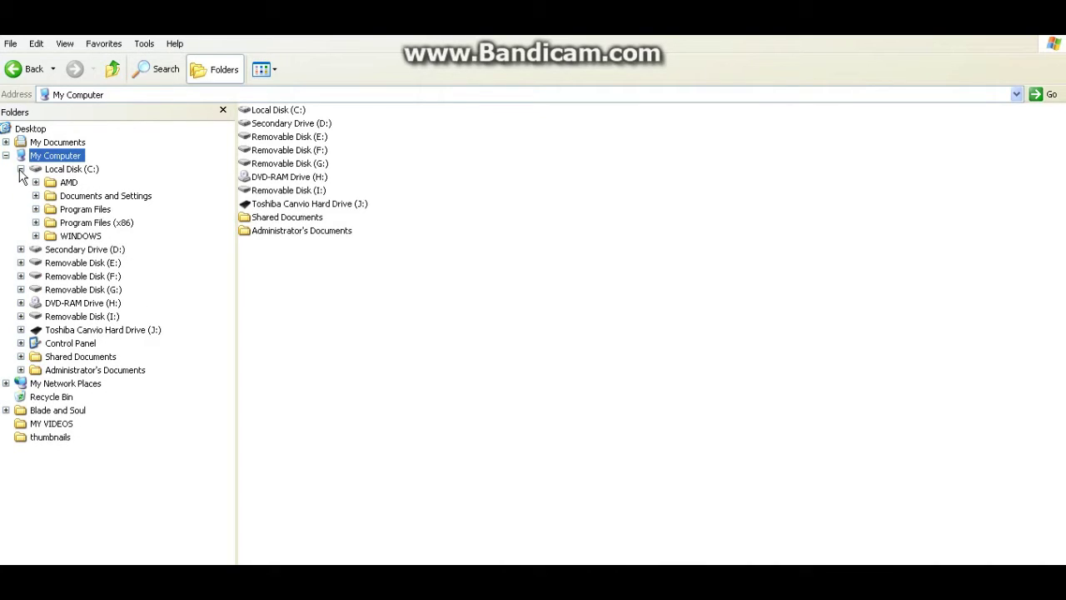
left_click(36, 223)
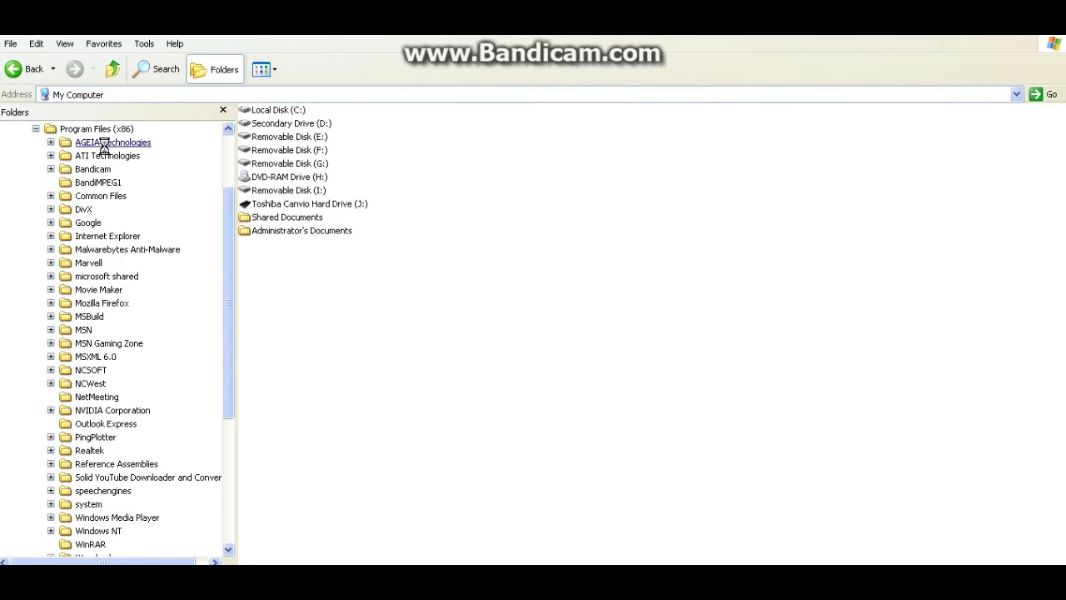
left_click(92, 371)
left_click(92, 397)
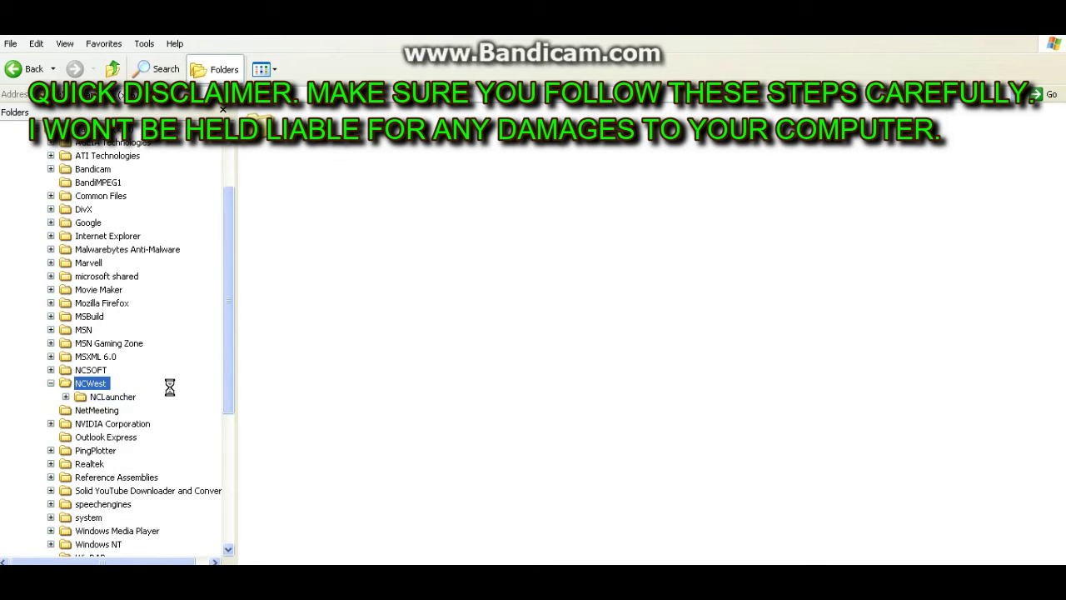
left_click_drag(231, 366, 216, 501)
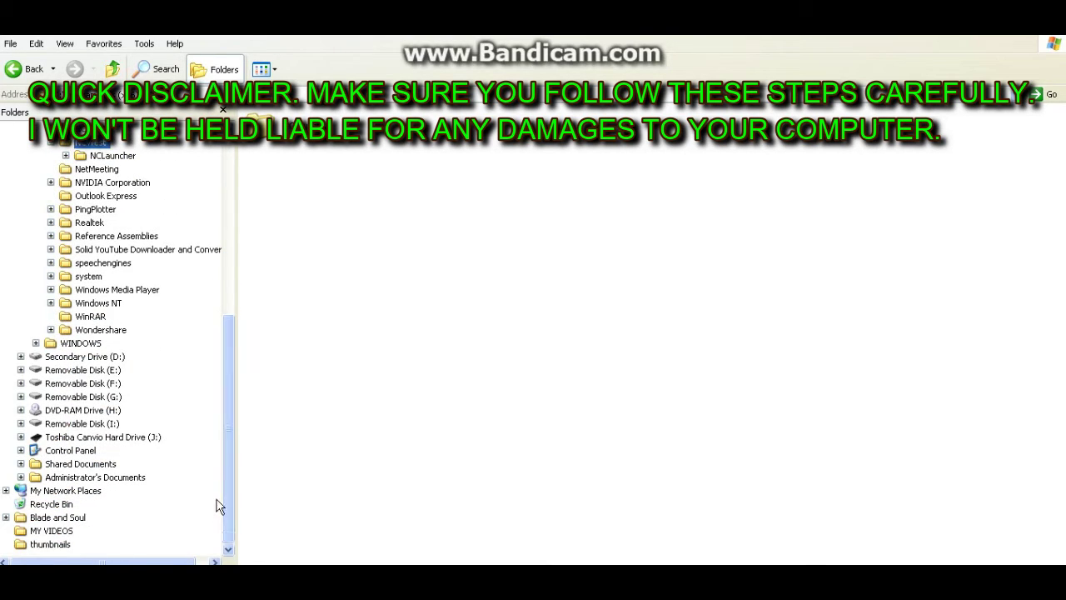
left_click(21, 437)
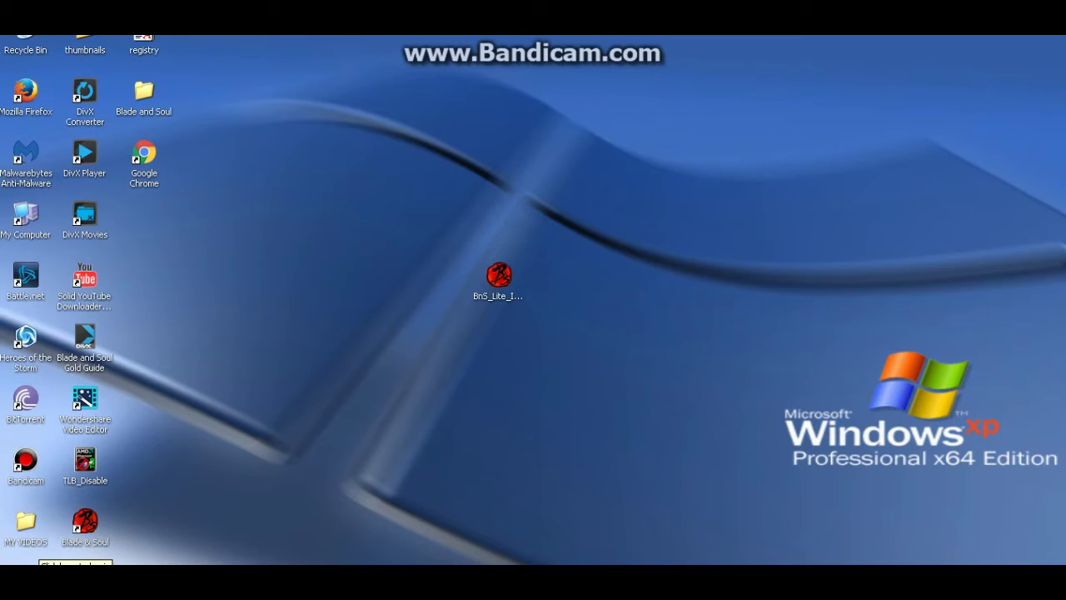
Step: Launch the Registry Editor by running regedit, and maximize its window
key("super")
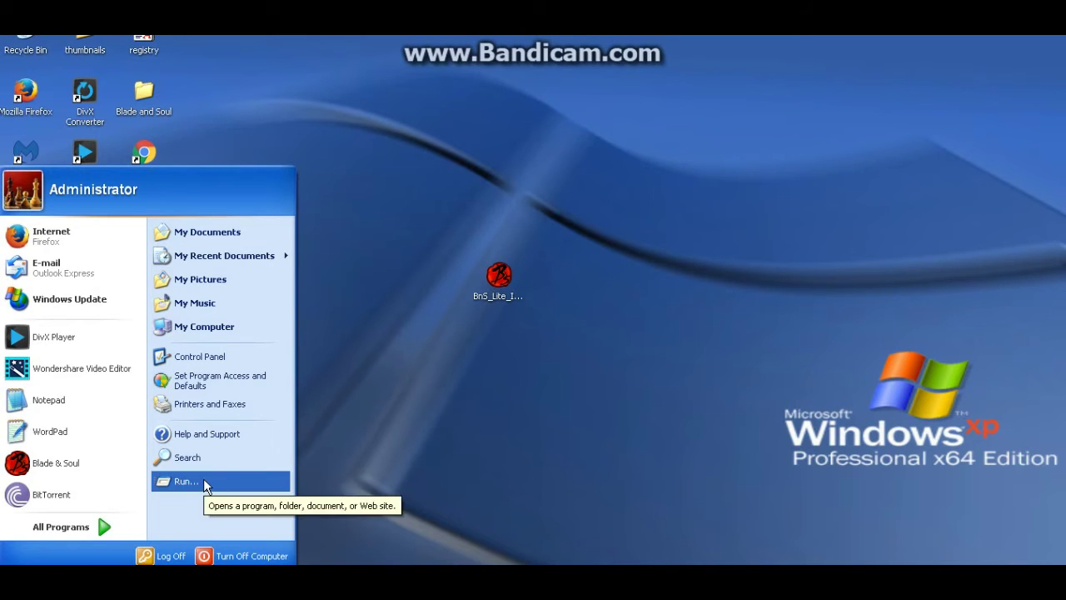
left_click(203, 478)
left_click(88, 497)
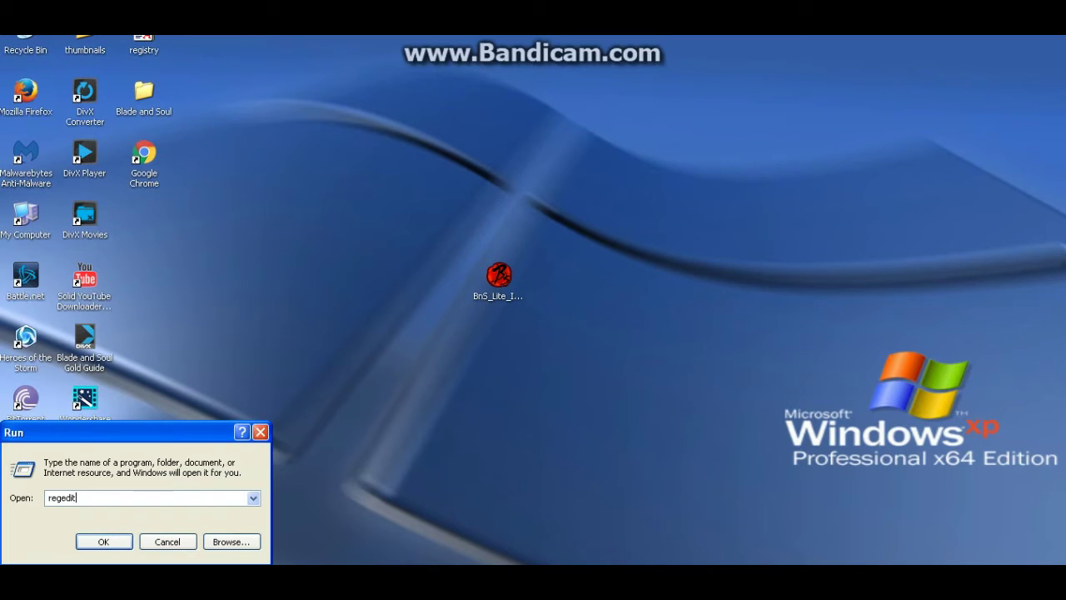
key("Return")
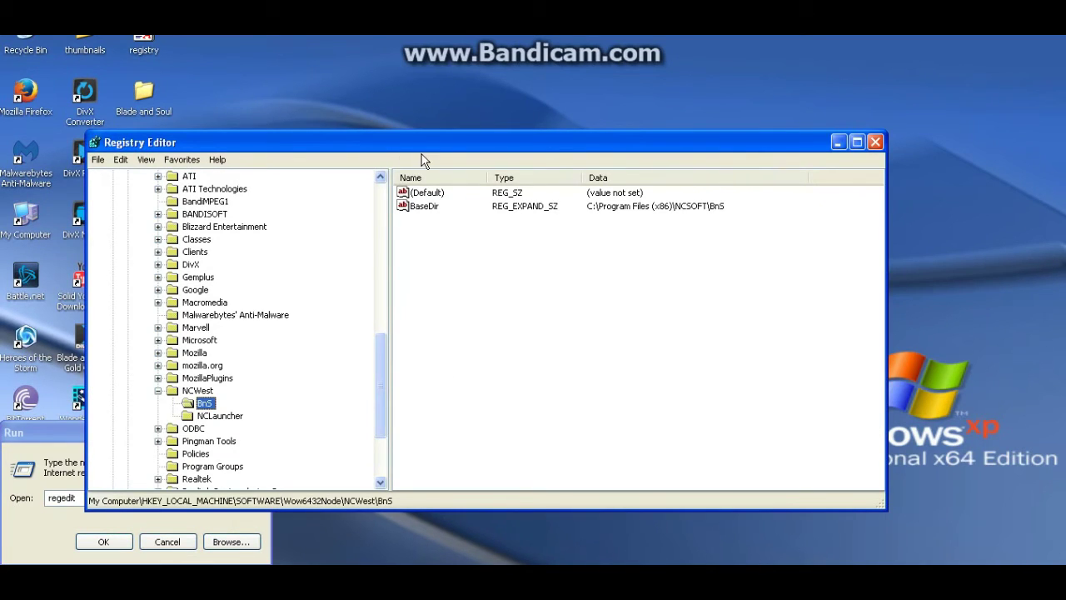
double_click(447, 148)
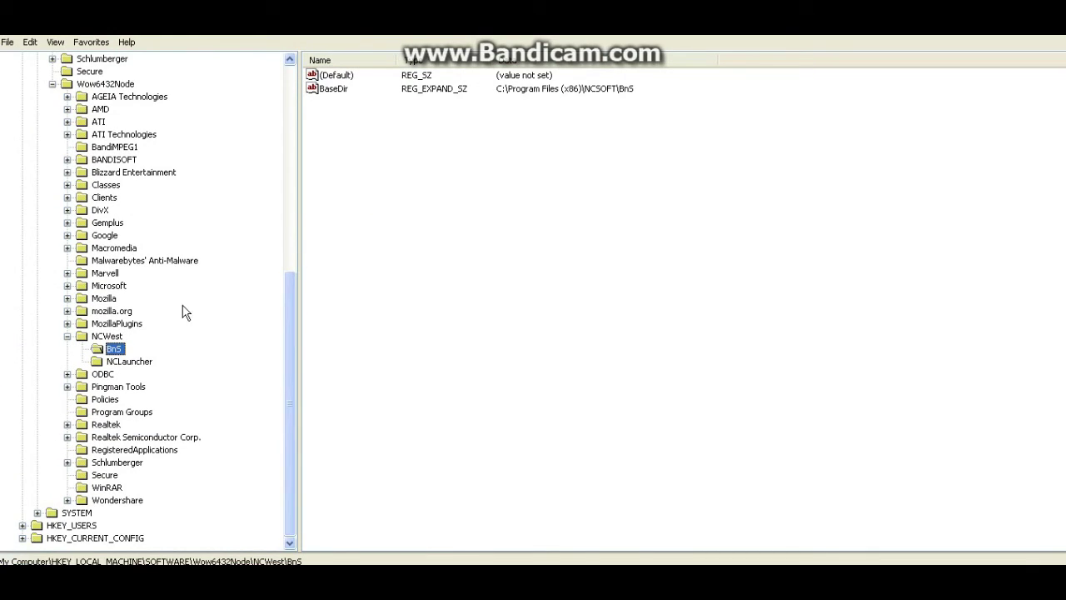
Step: Examine the NCWest key with its BnS and NCLauncher subkeys under HKEY_LOCAL_MACHINE\SOFTWARE\Wow6432Node
left_click(121, 336)
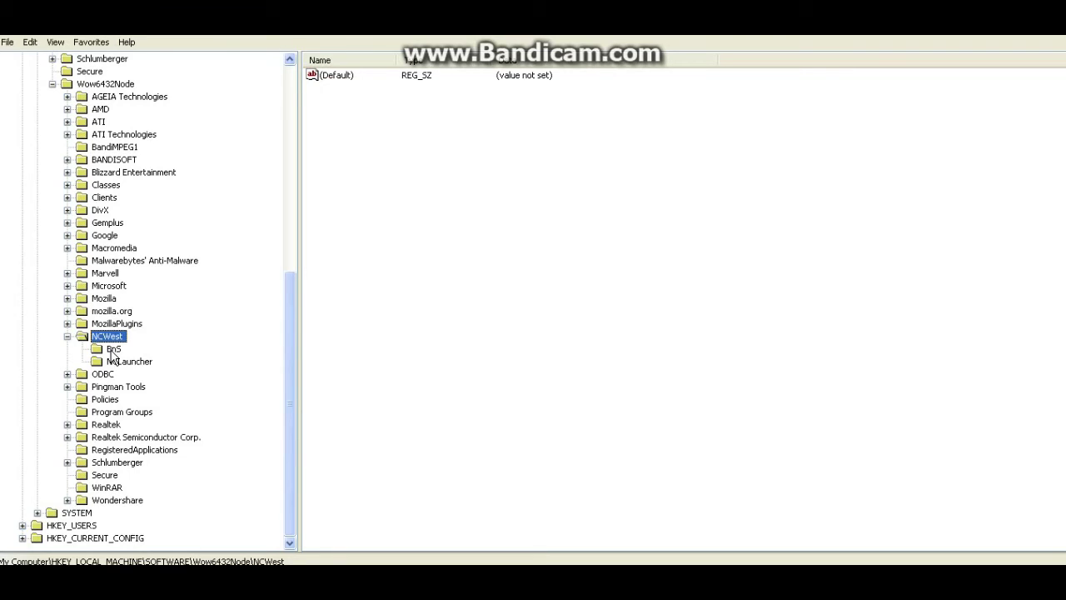
left_click(114, 349)
left_click(131, 361)
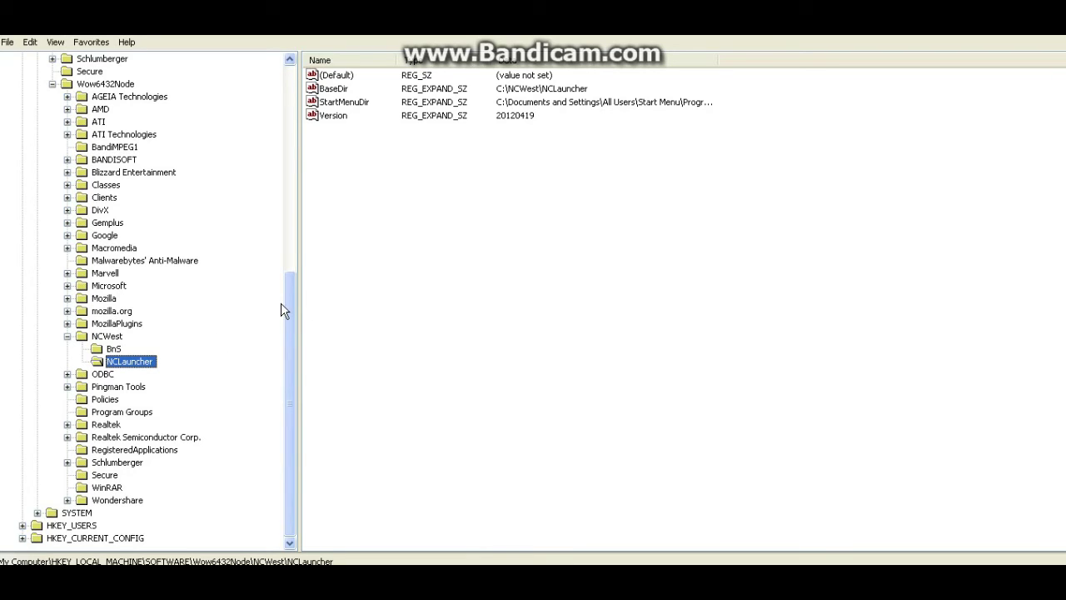
left_click_drag(287, 310, 325, 64)
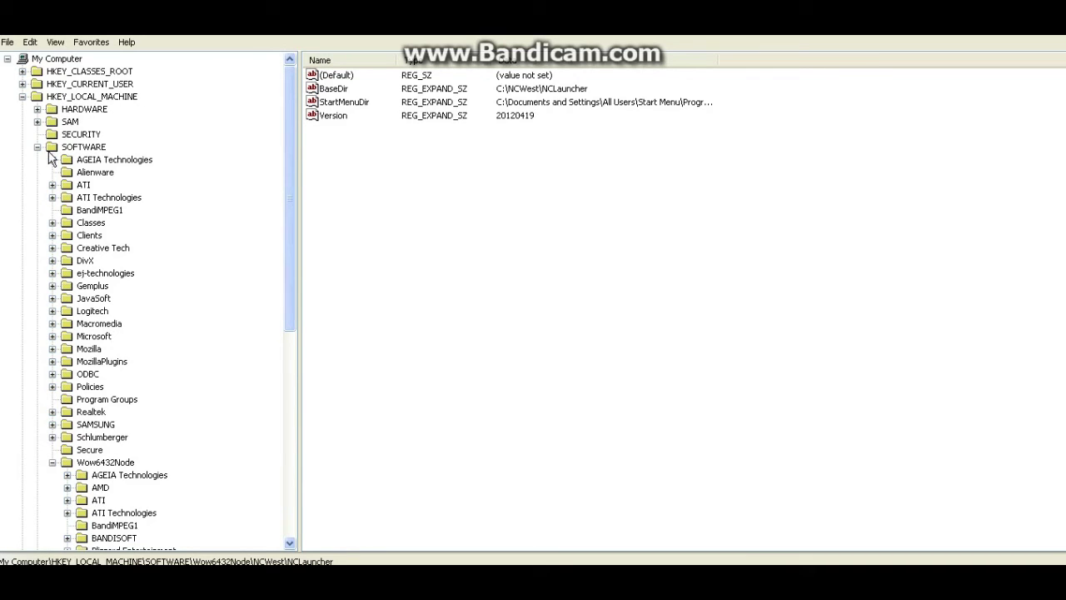
left_click_drag(291, 221, 291, 326)
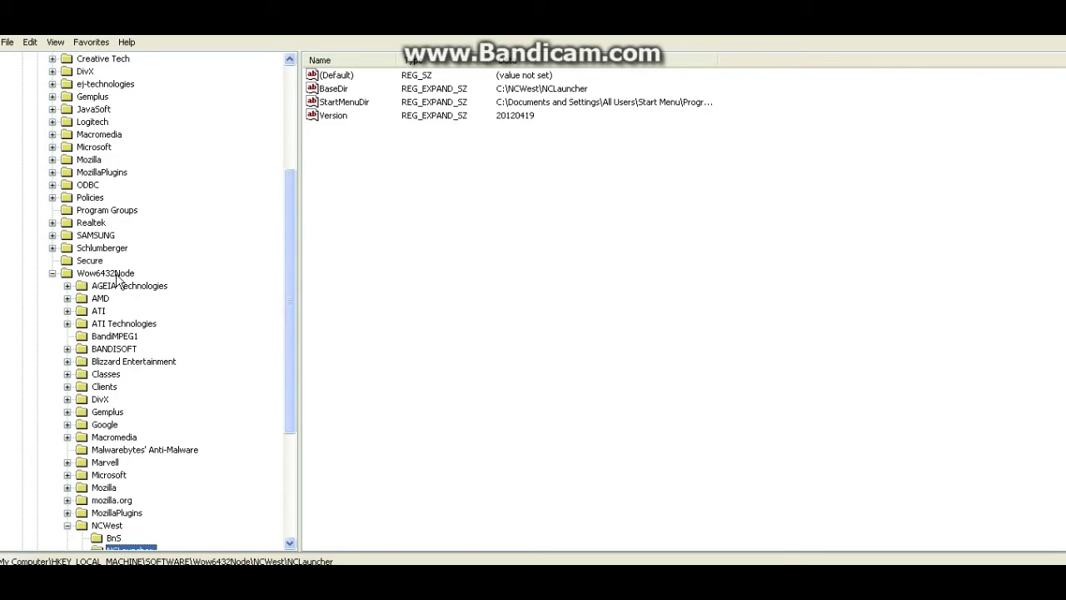
left_click_drag(292, 283, 294, 359)
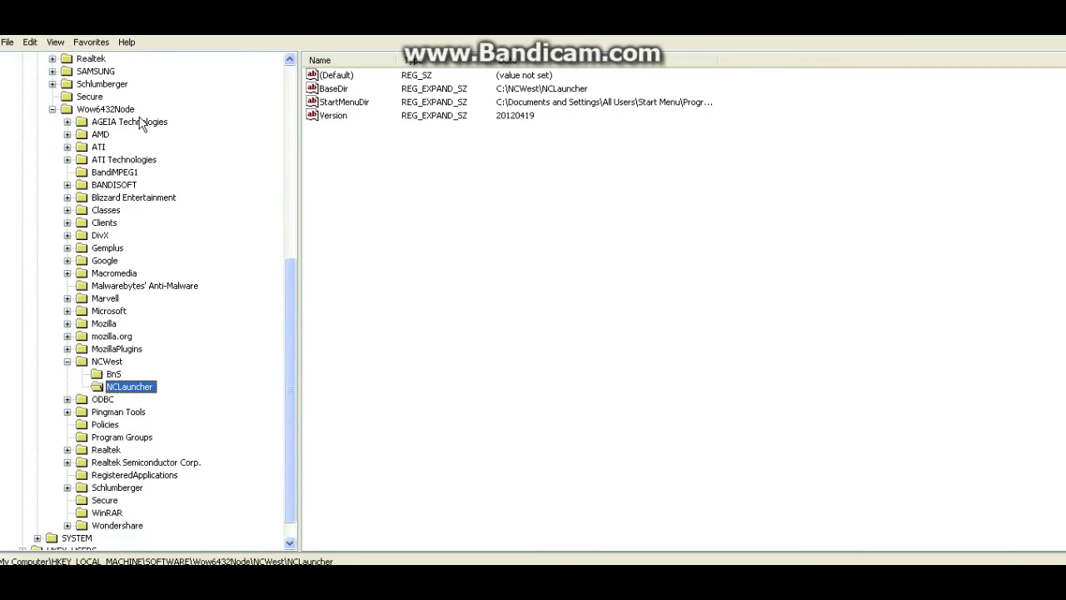
left_click(115, 375)
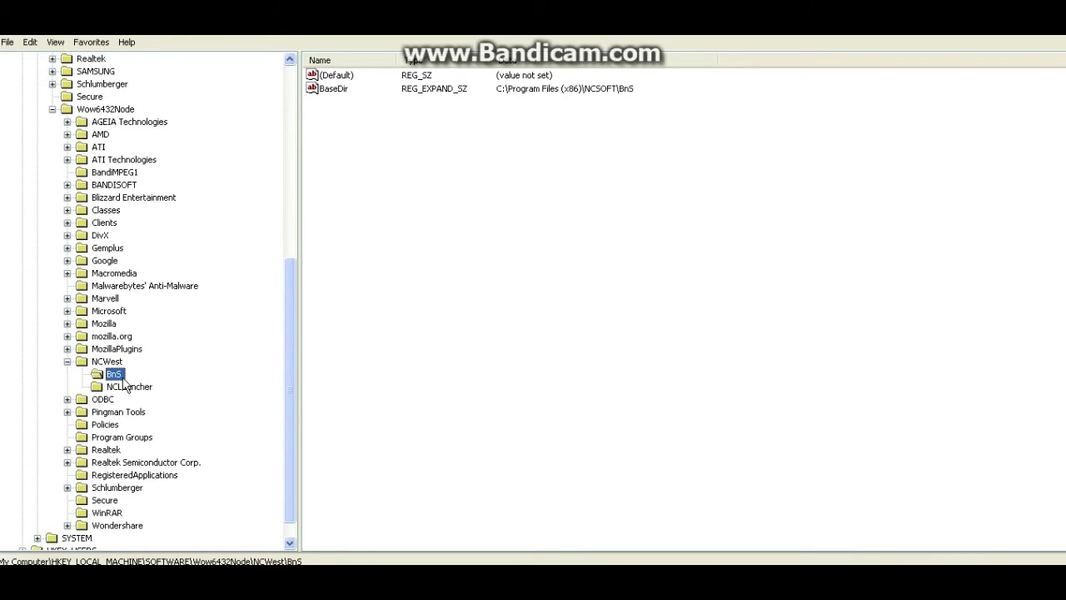
Step: Compare the BaseDir paths of the BnS and NCLauncher keys with the game folders on drive J: in Windows Explorer
key("alt")
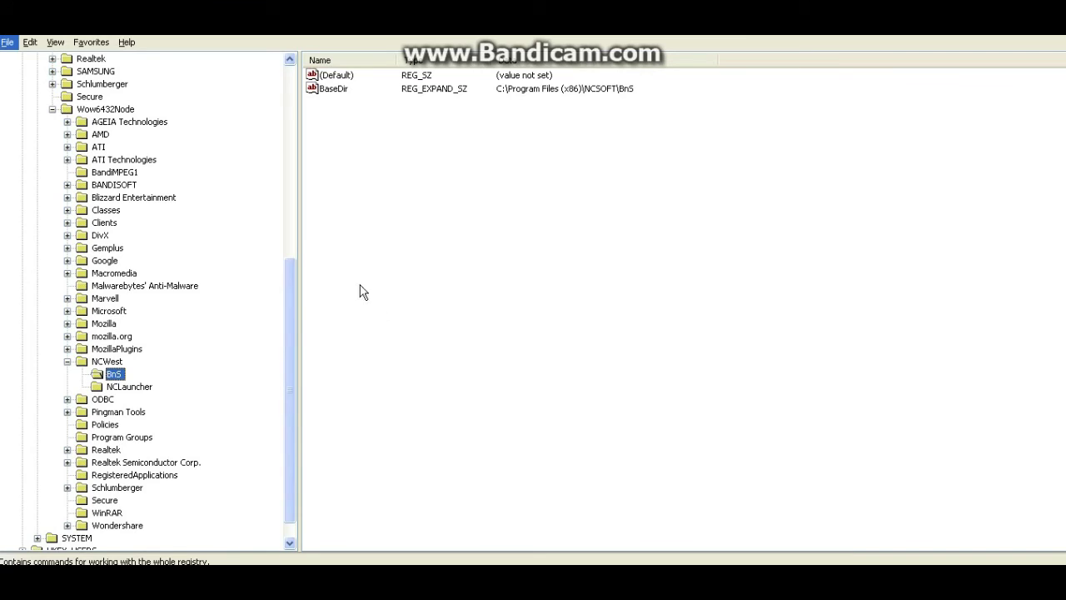
left_click(336, 89)
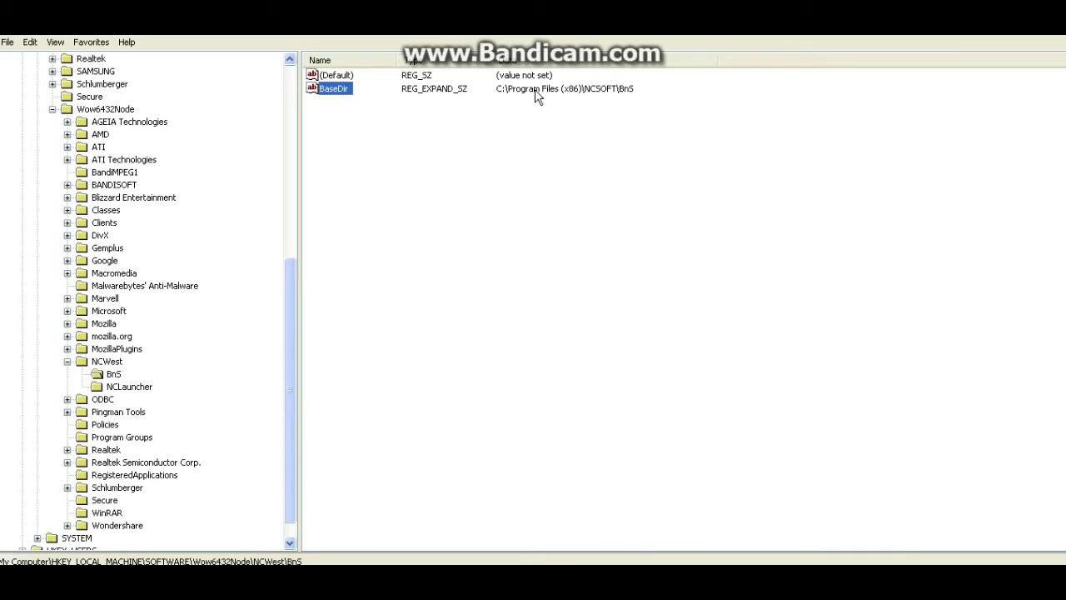
left_click(130, 391)
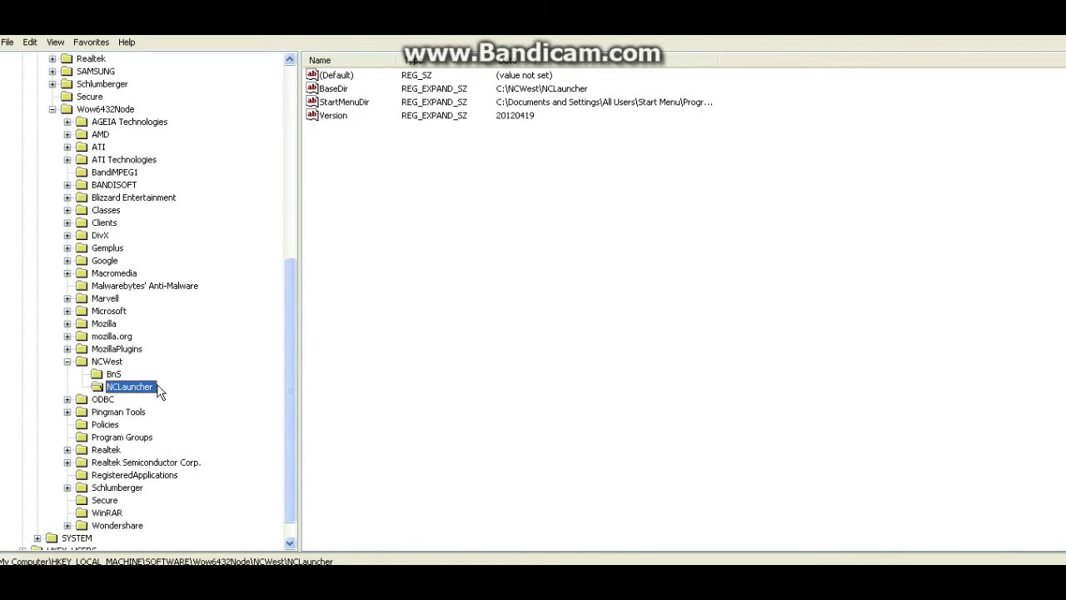
left_click(342, 91)
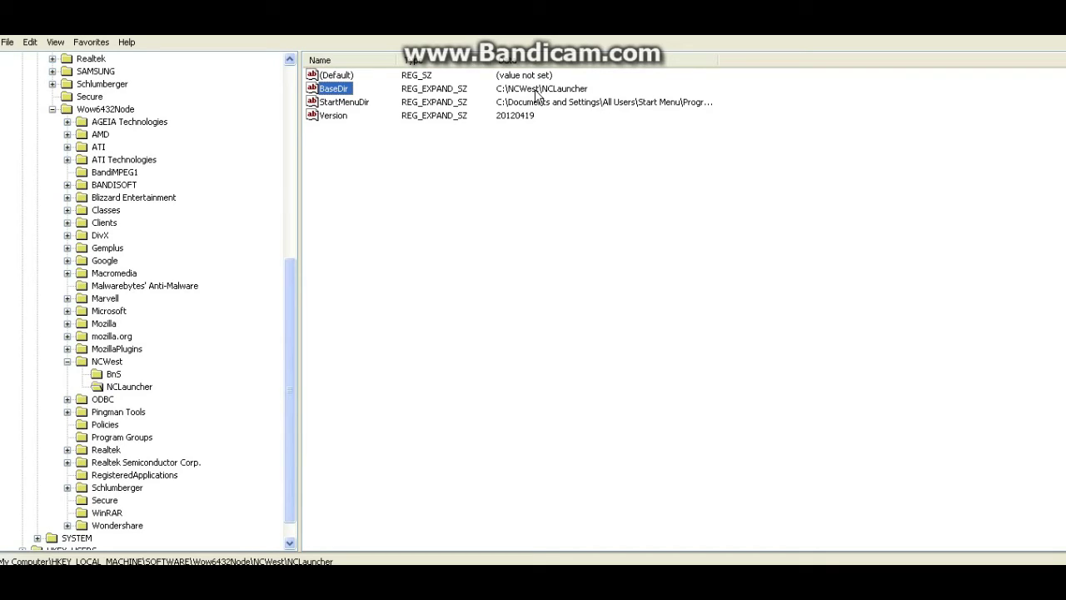
key("alt")
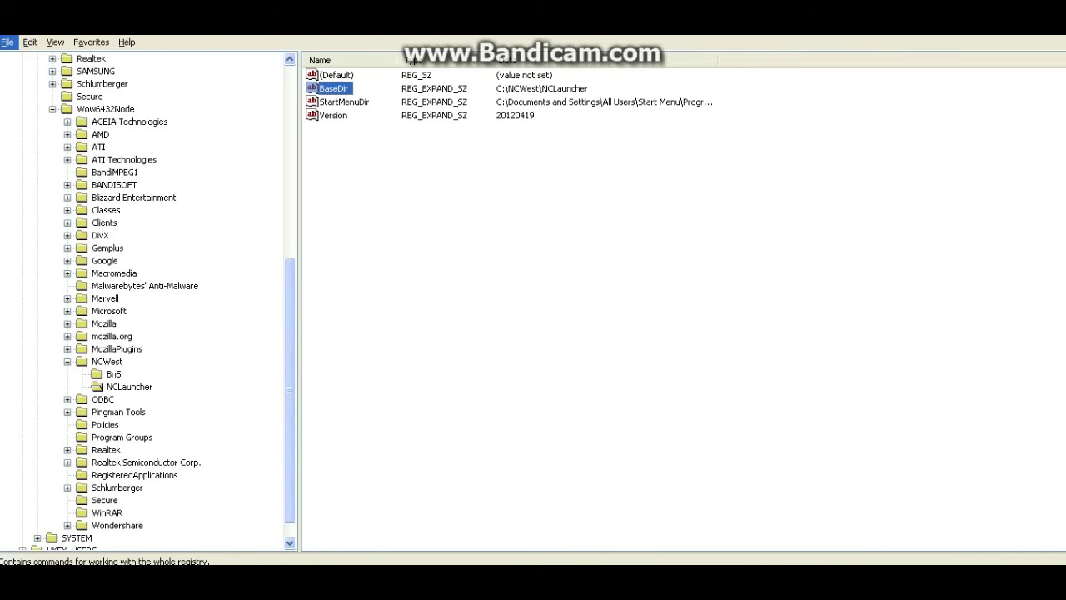
key("alt+Tab")
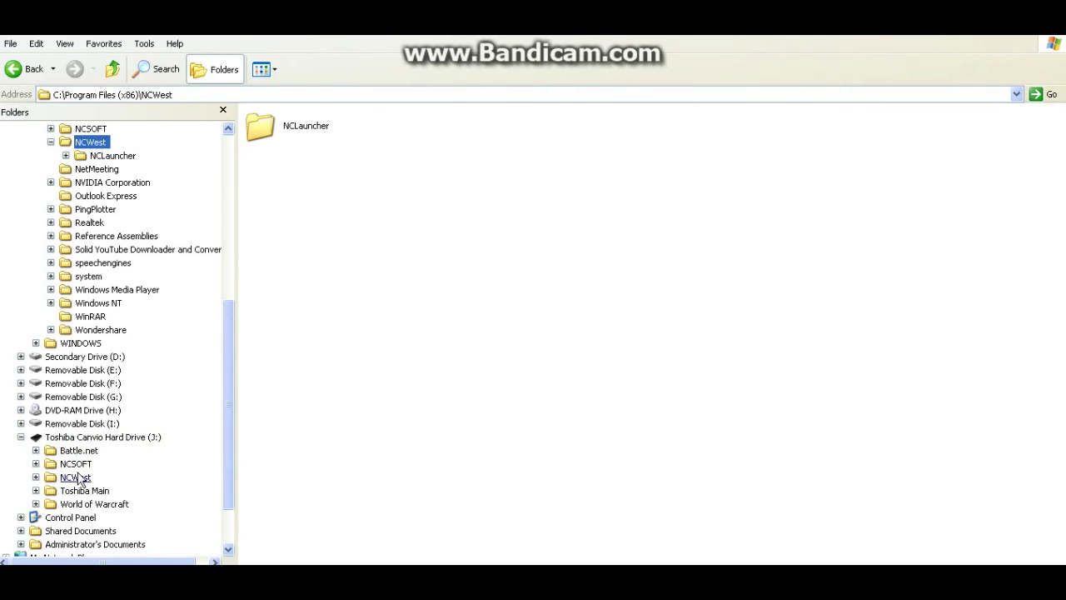
key("alt+Tab")
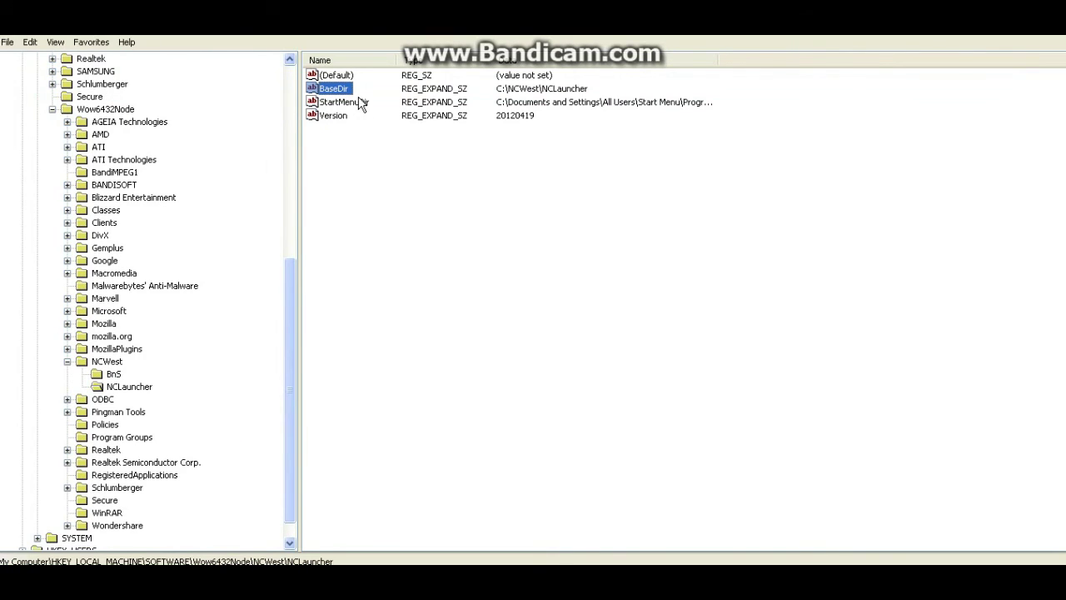
Step: Set the BaseDir value of the NCWest BnS key to J:\Program Files (x86)\NCSOFT\BnS
left_click(111, 375)
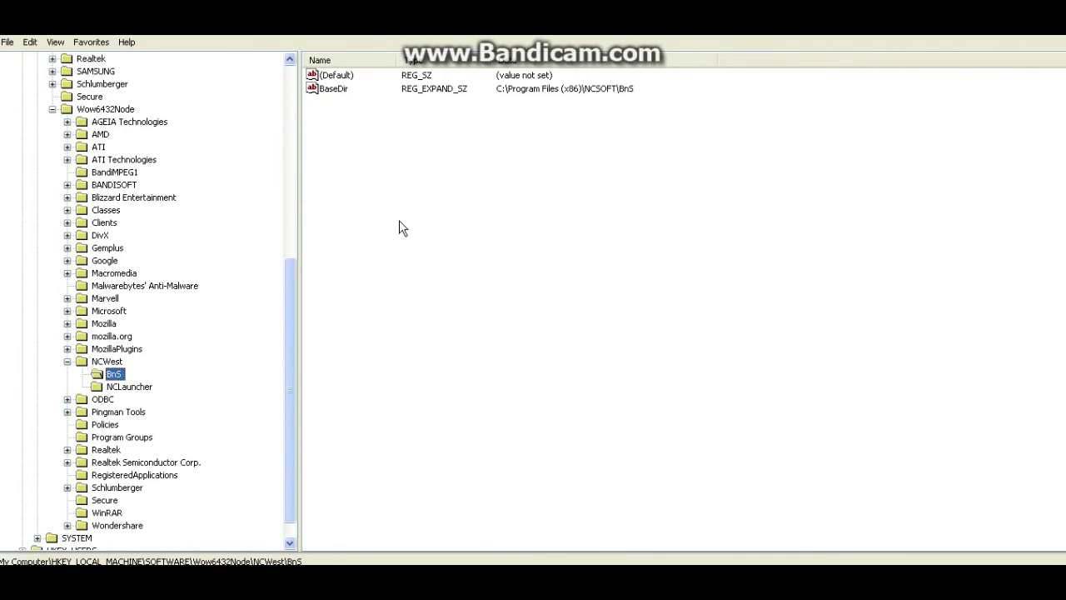
double_click(333, 88)
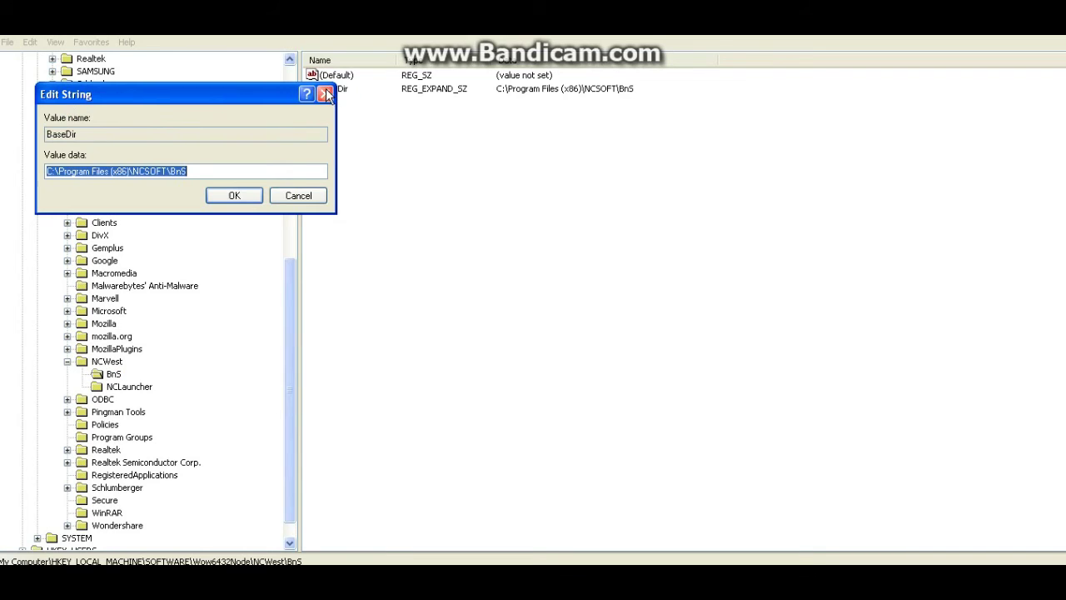
left_click(47, 171)
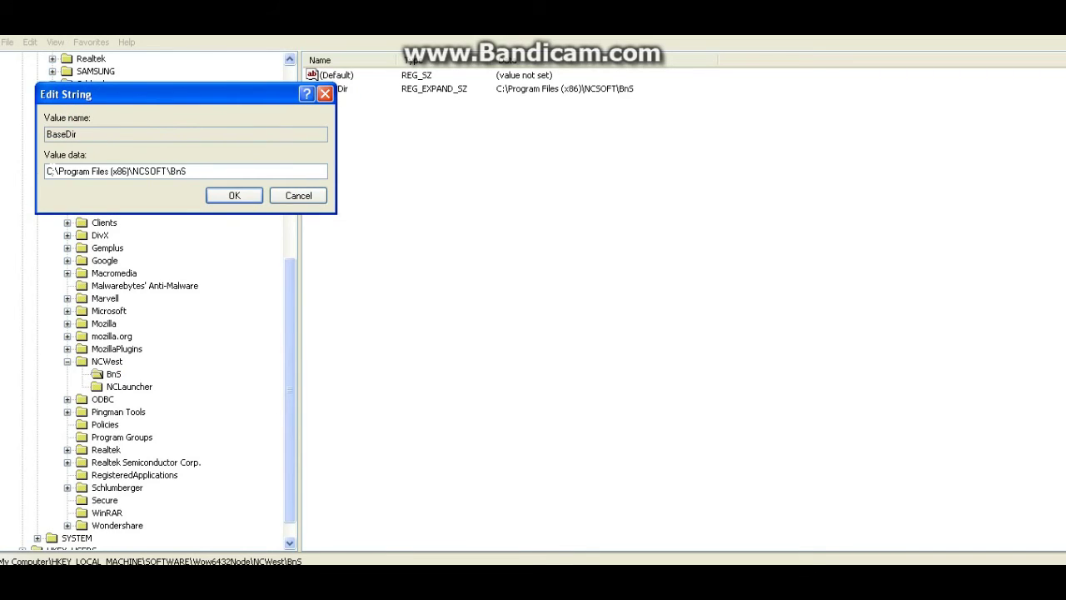
type("J")
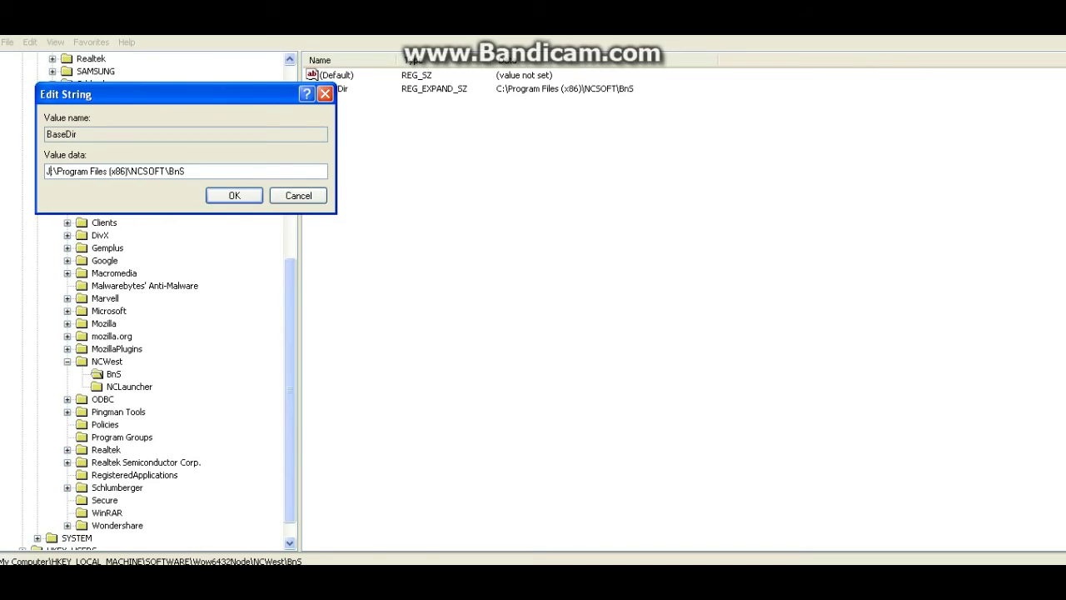
left_click(243, 200)
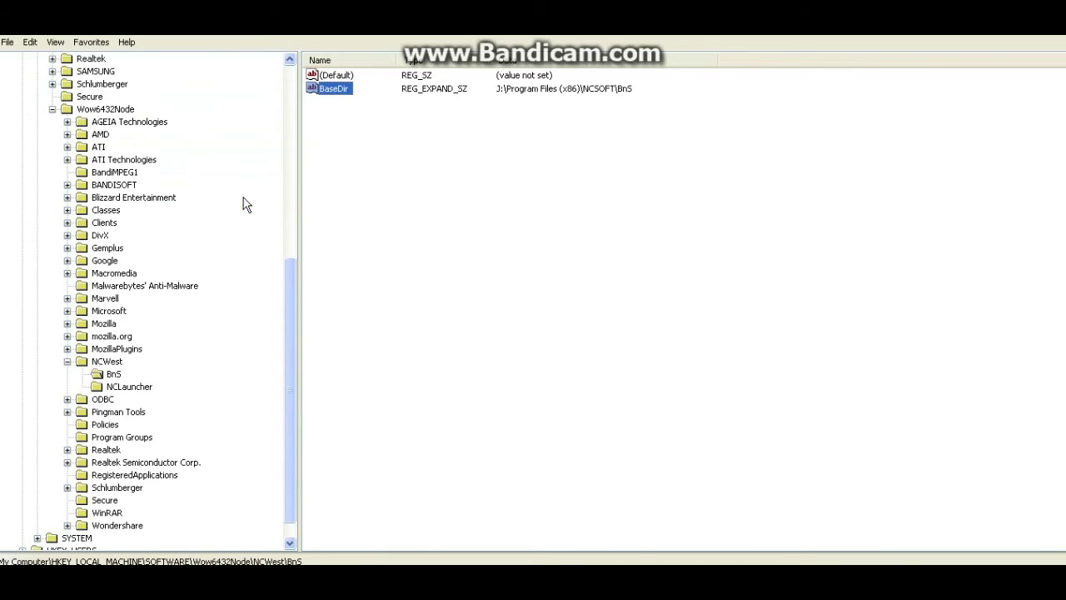
Step: Set the BaseDir value of the NCLauncher key to J:\NCWest\NCLauncher
left_click(122, 393)
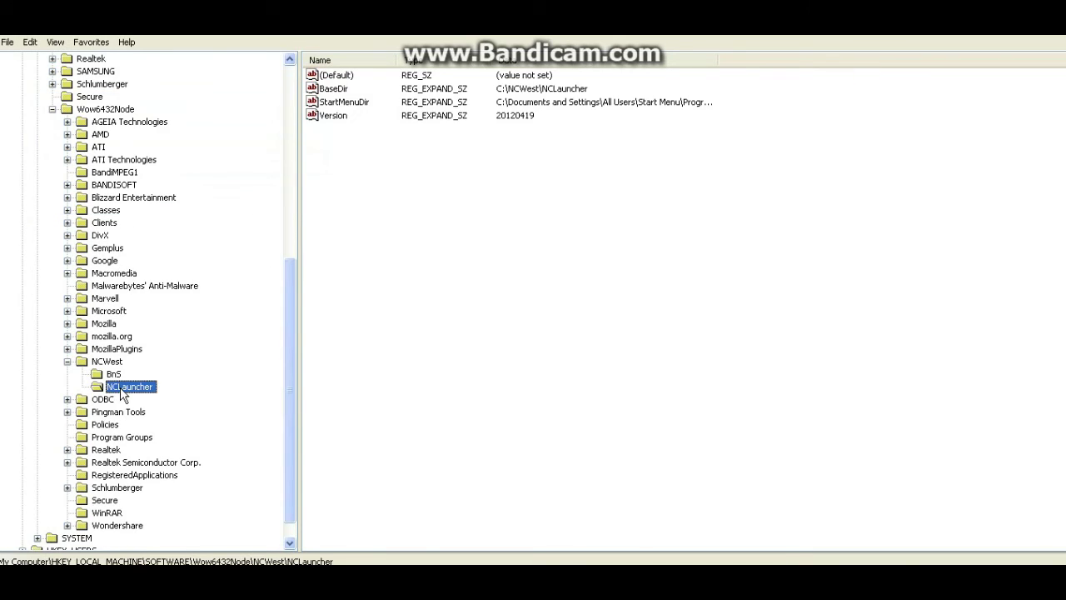
double_click(343, 90)
left_click(49, 171)
key("BackSpace")
key("BackSpace")
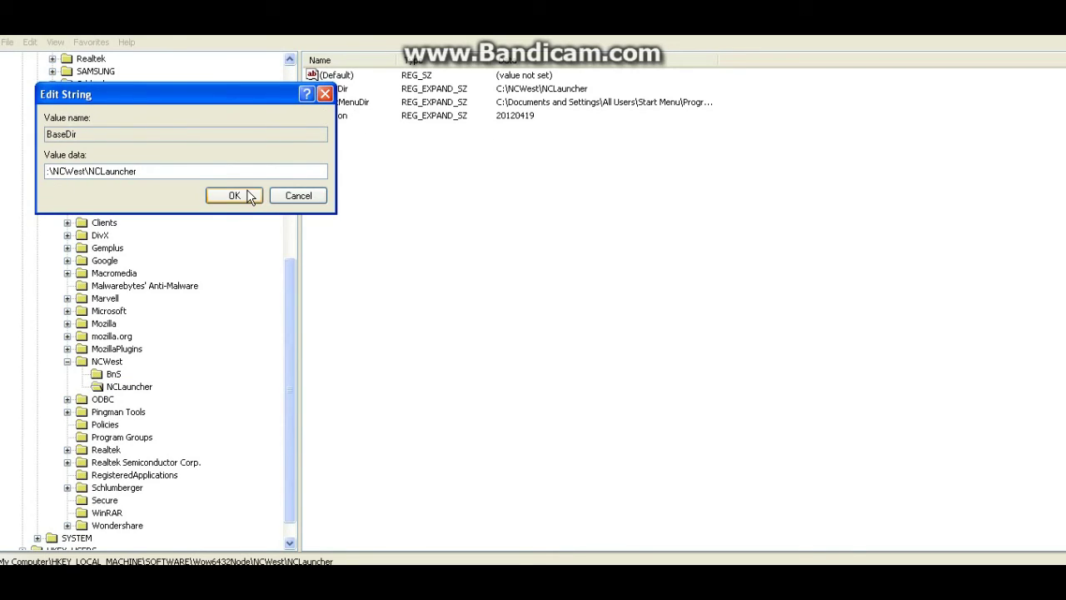
type("J")
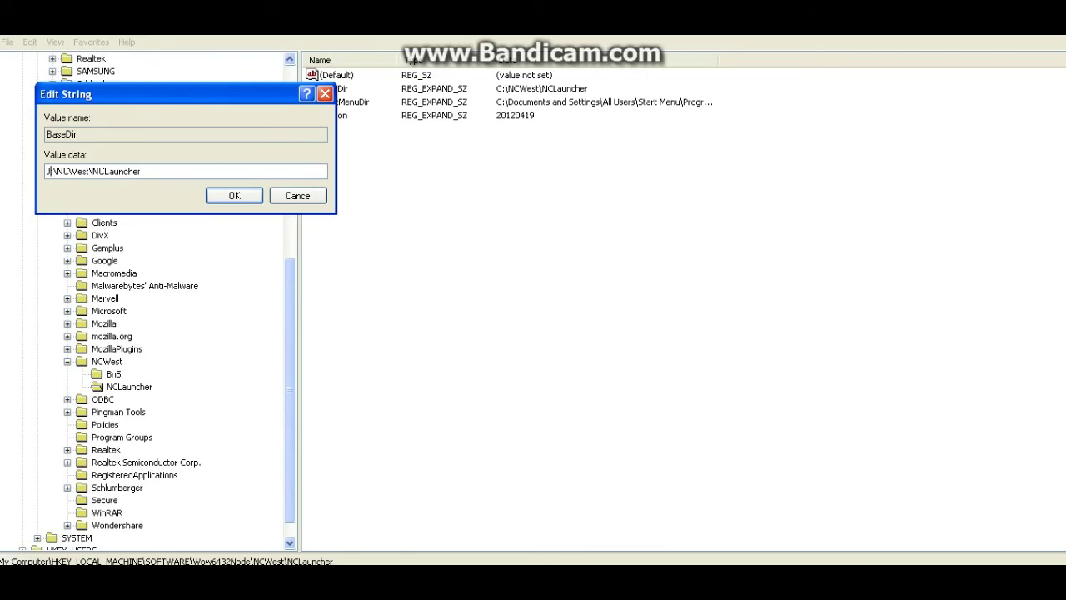
left_click(234, 196)
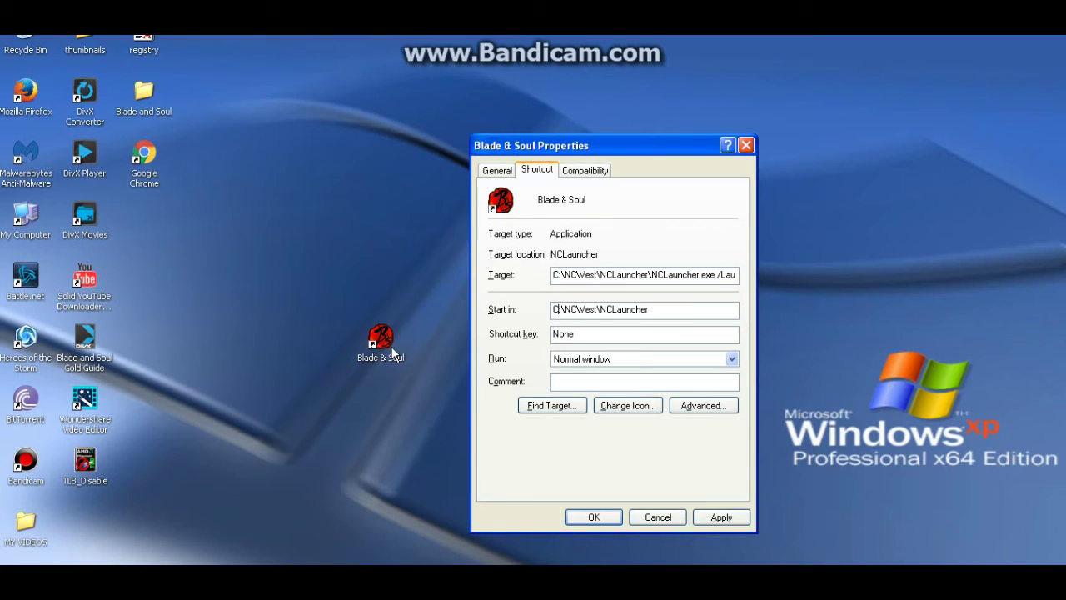
Step: In the Blade & Soul shortcut's properties, change the drive letter of the Target and Start in paths to J: and apply the changes
left_click(555, 275)
key("End")
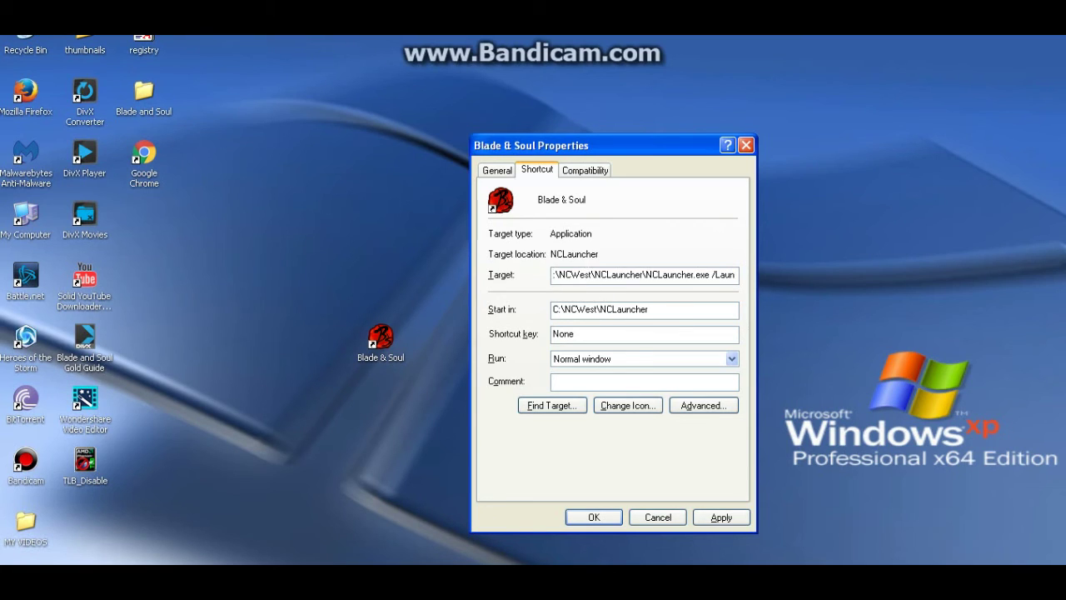
key("Home")
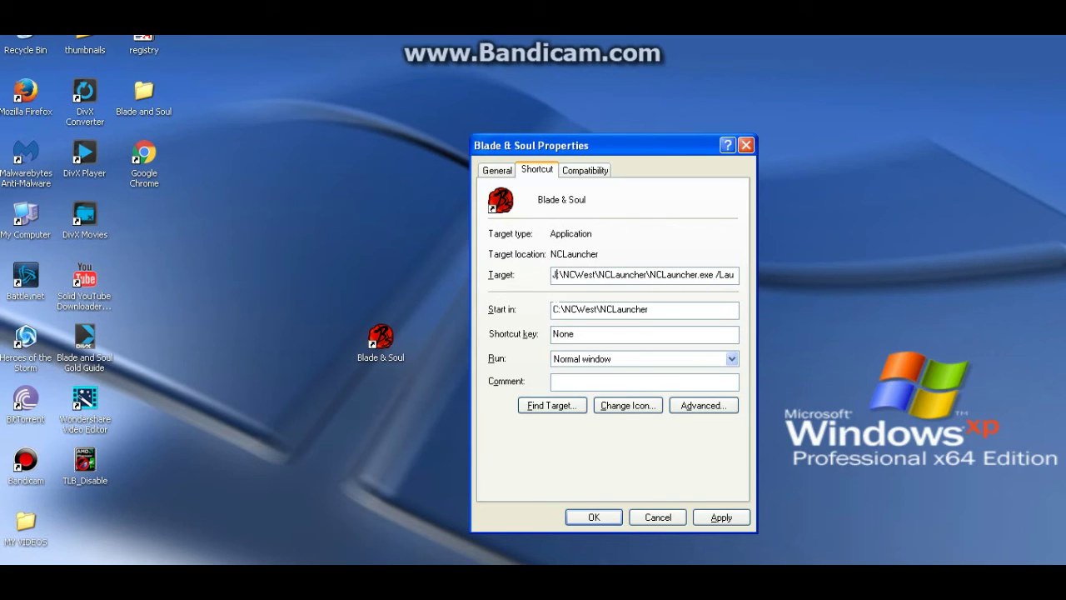
key("BackSpace")
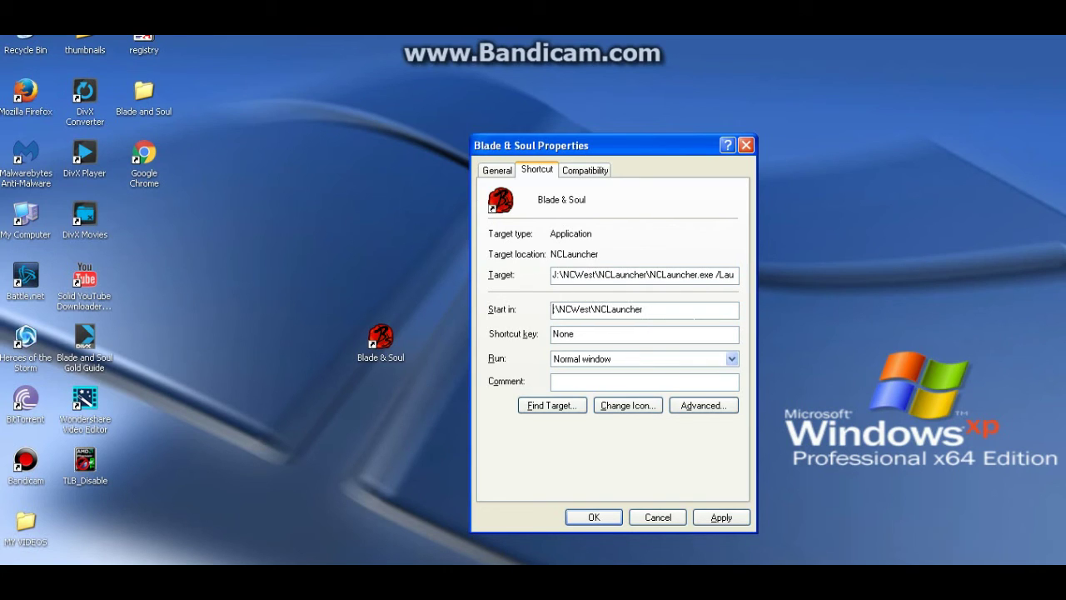
type("J")
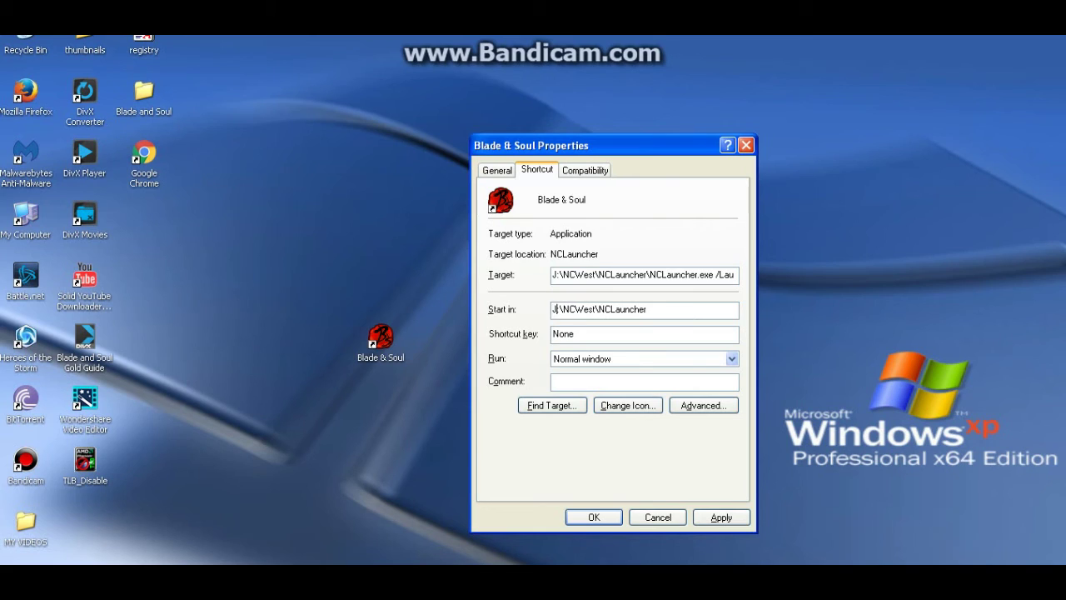
left_click(717, 517)
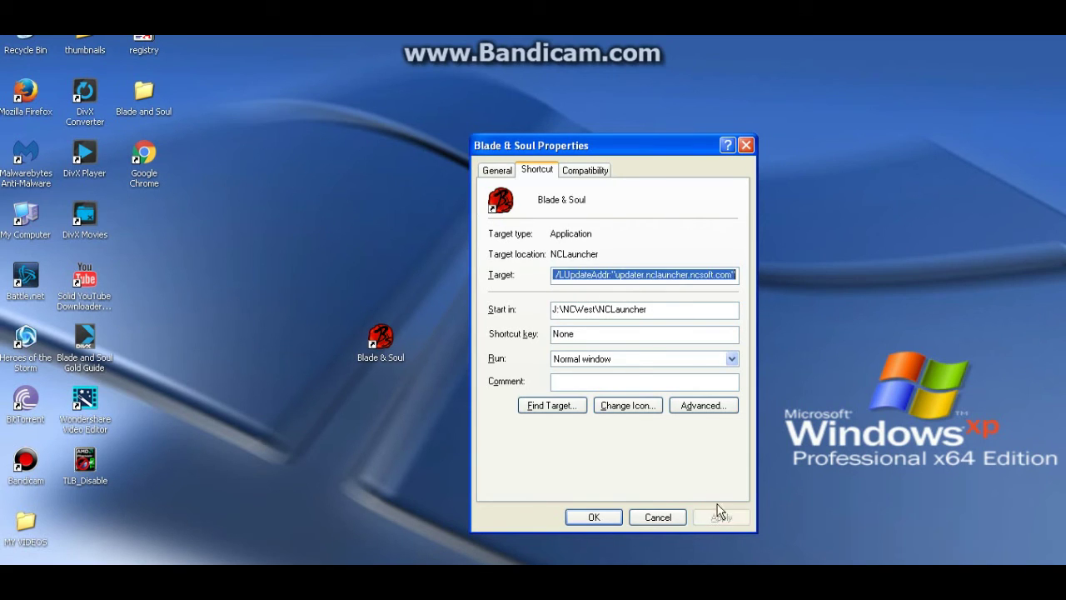
left_click(593, 517)
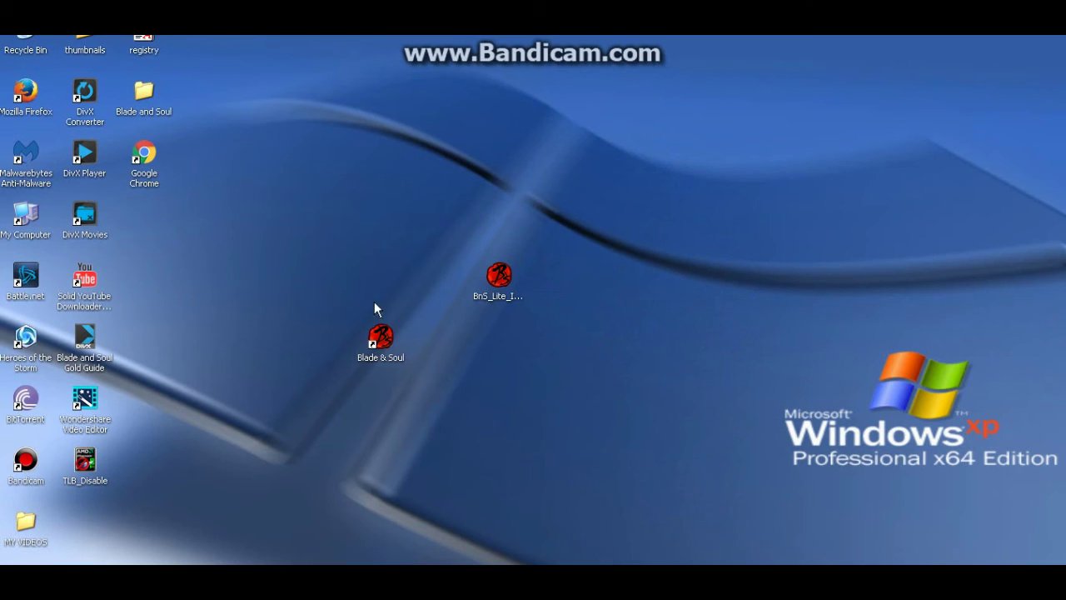
Step: Move the Blade & Soul shortcut up beside the BnS_Lite installer on the desktop and check the Target path in its properties
left_click_drag(378, 333, 360, 260)
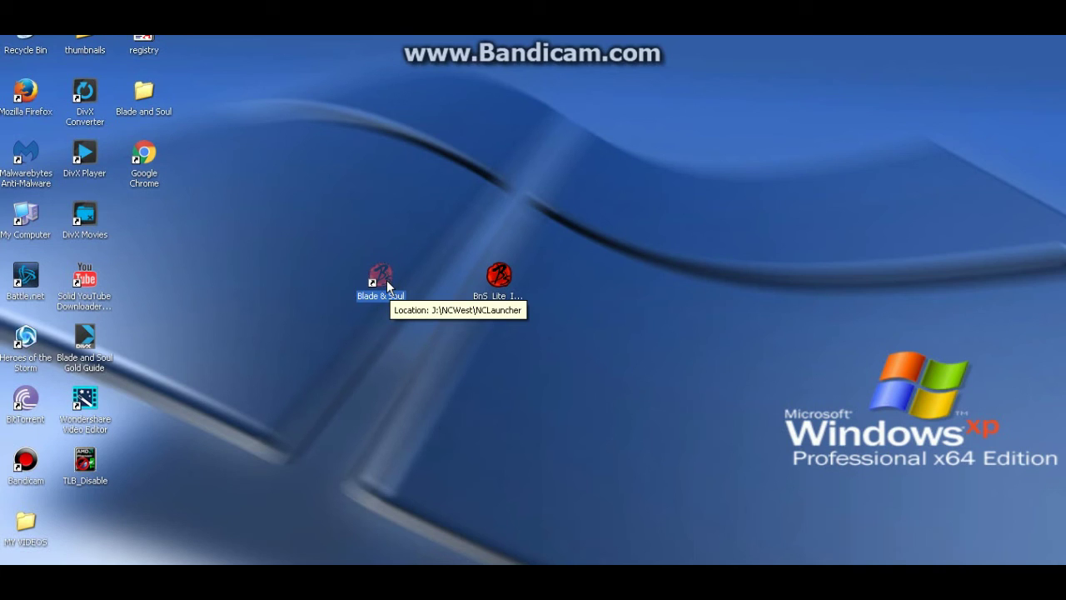
right_click(387, 286)
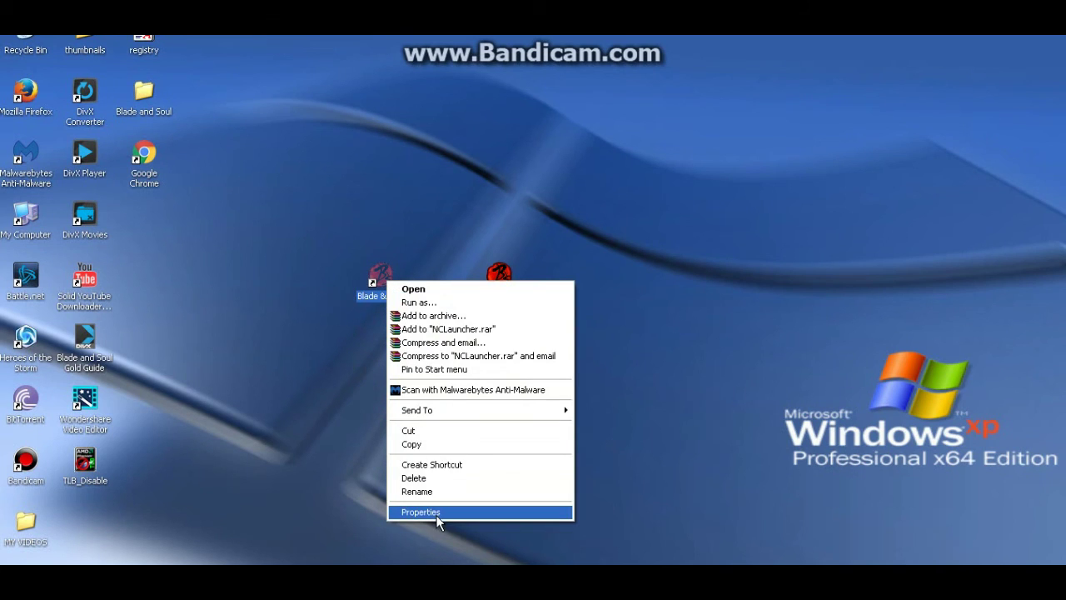
left_click(436, 517)
left_click(574, 306)
left_click_drag(574, 307, 405, 298)
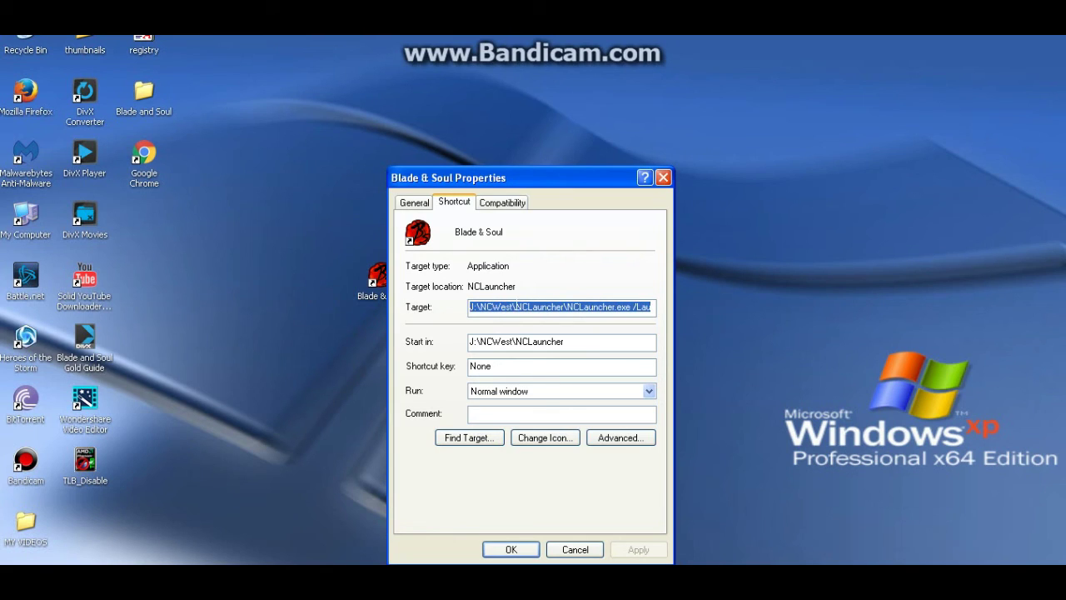
left_click(492, 306)
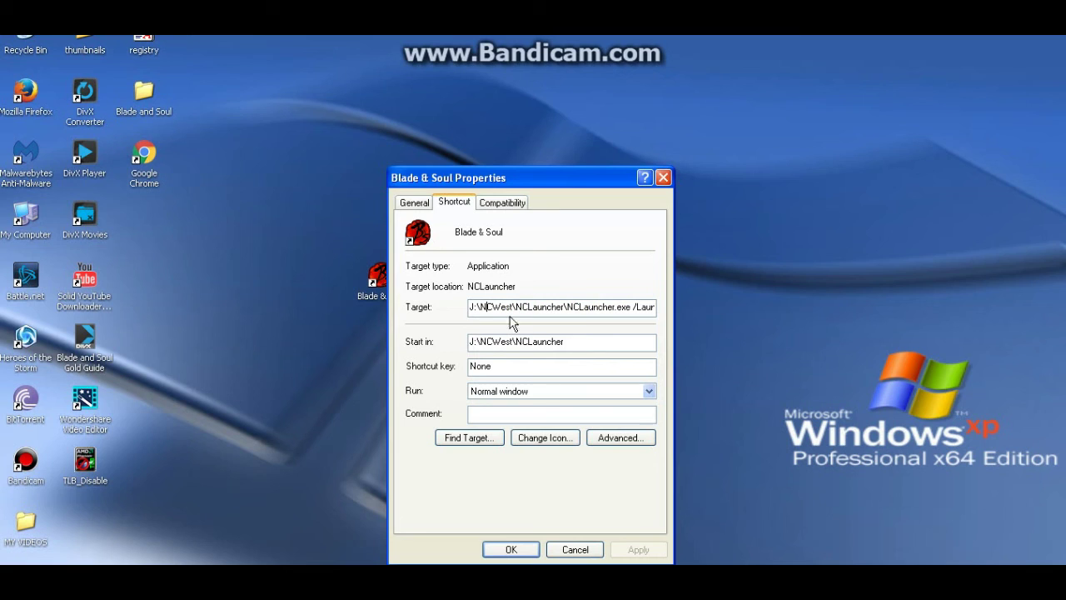
left_click(570, 549)
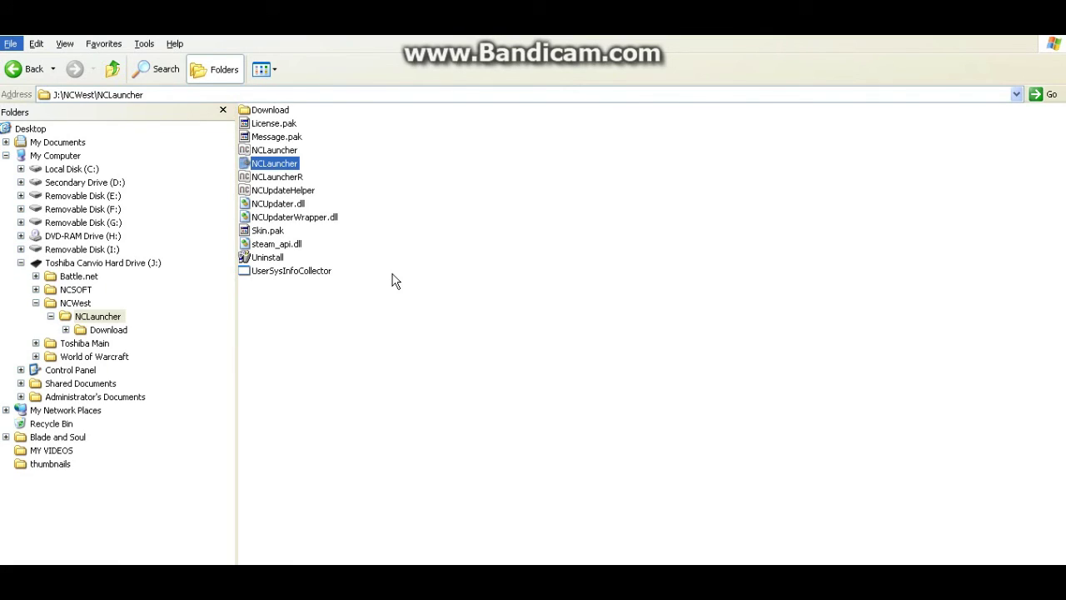
Step: Edit the NCLauncher settings file in J:\NCWest\NCLauncher so InstallFilePath is J:\NCWest\NCLauncher\Download, then save and close it
key("Escape")
left_click(340, 174)
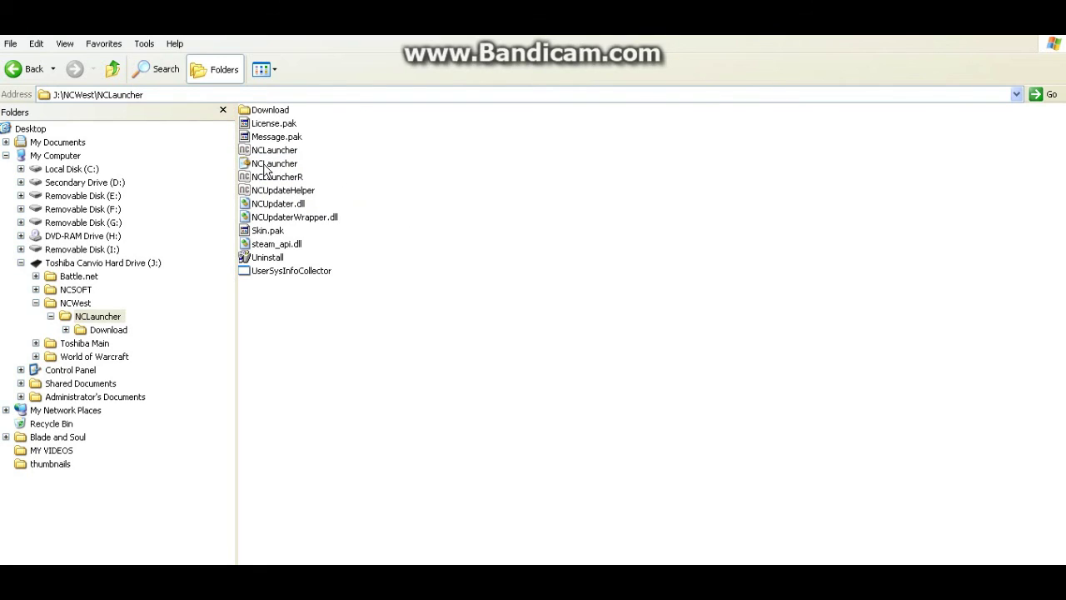
double_click(268, 164)
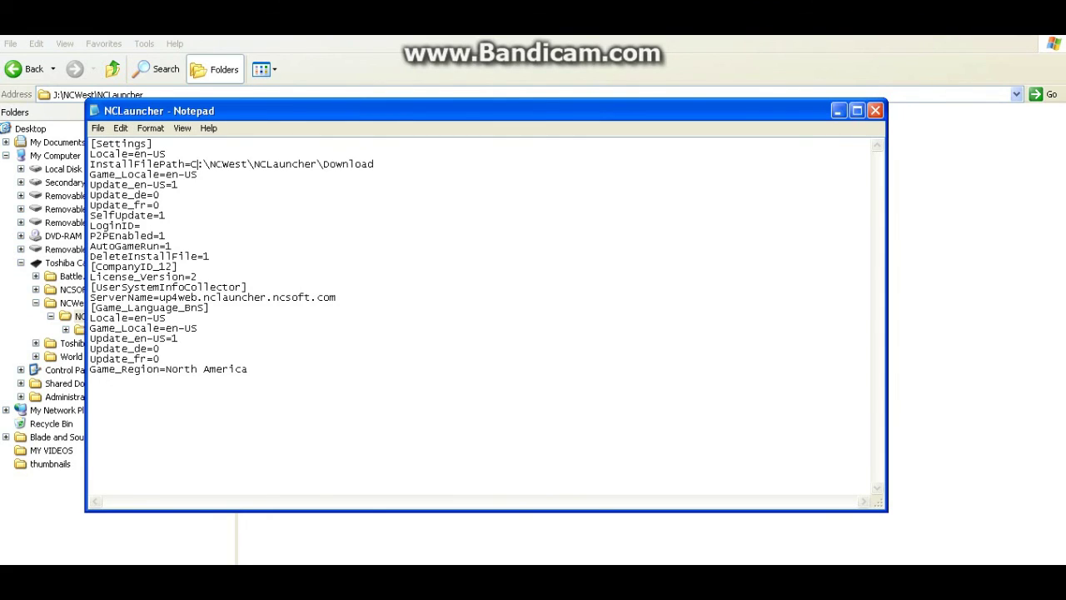
key("Delete")
type("J")
left_click(97, 127)
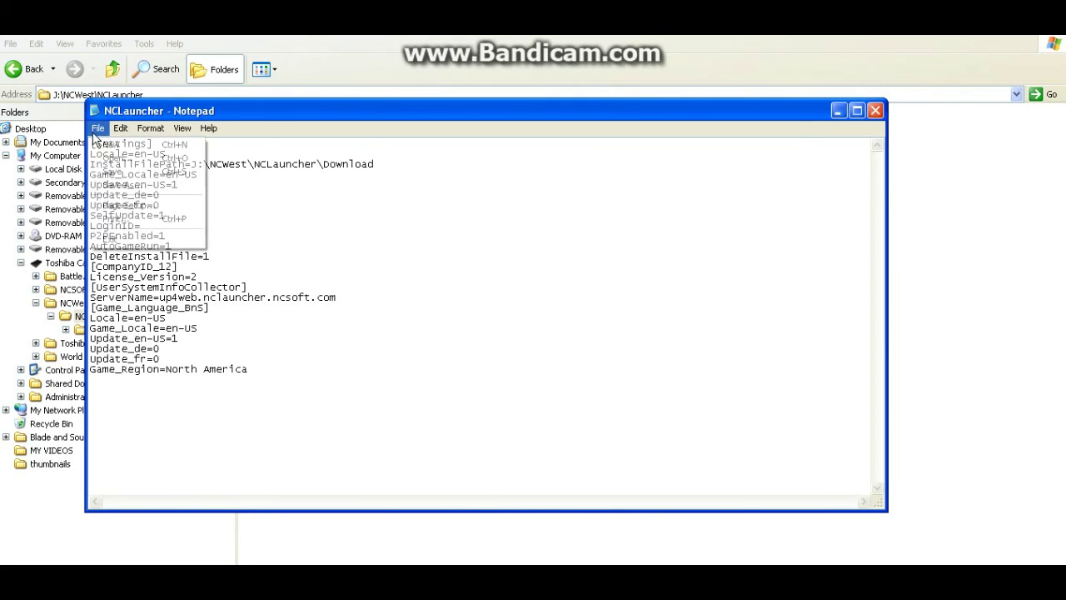
left_click(121, 172)
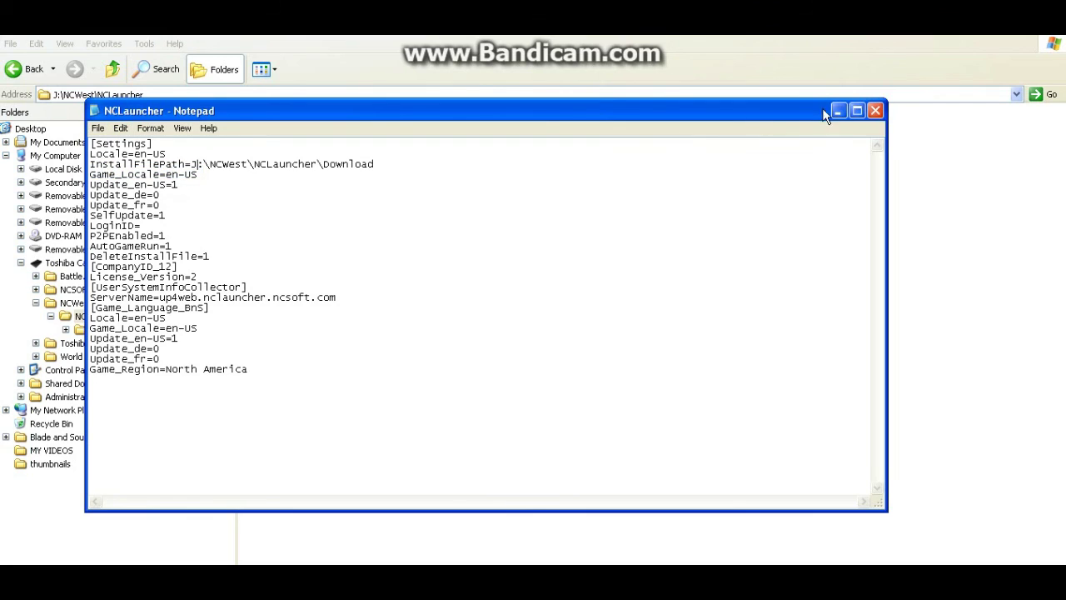
left_click(875, 111)
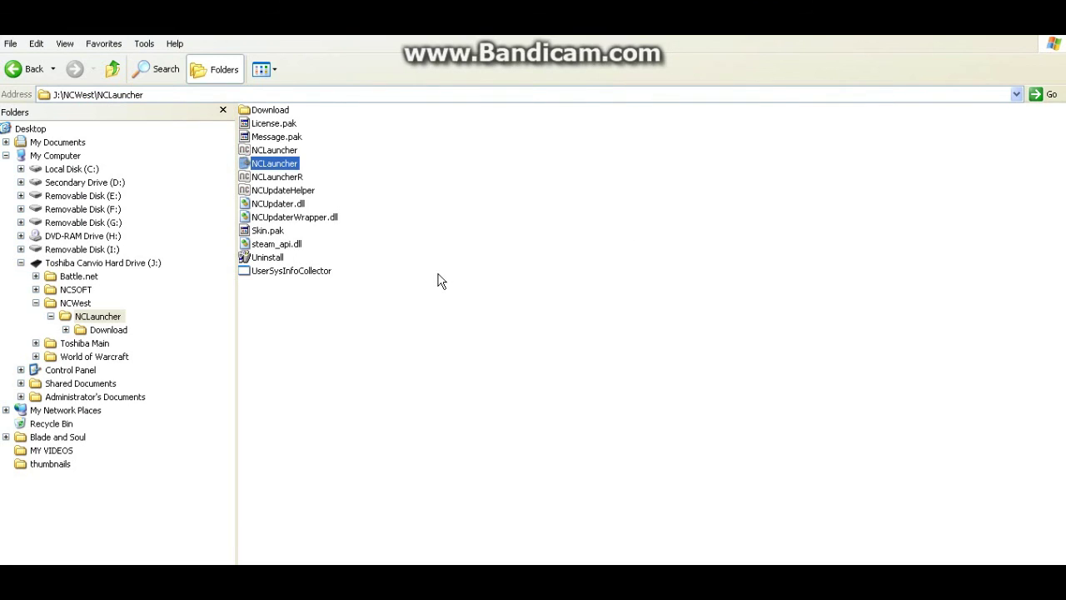
key("alt")
key("alt")
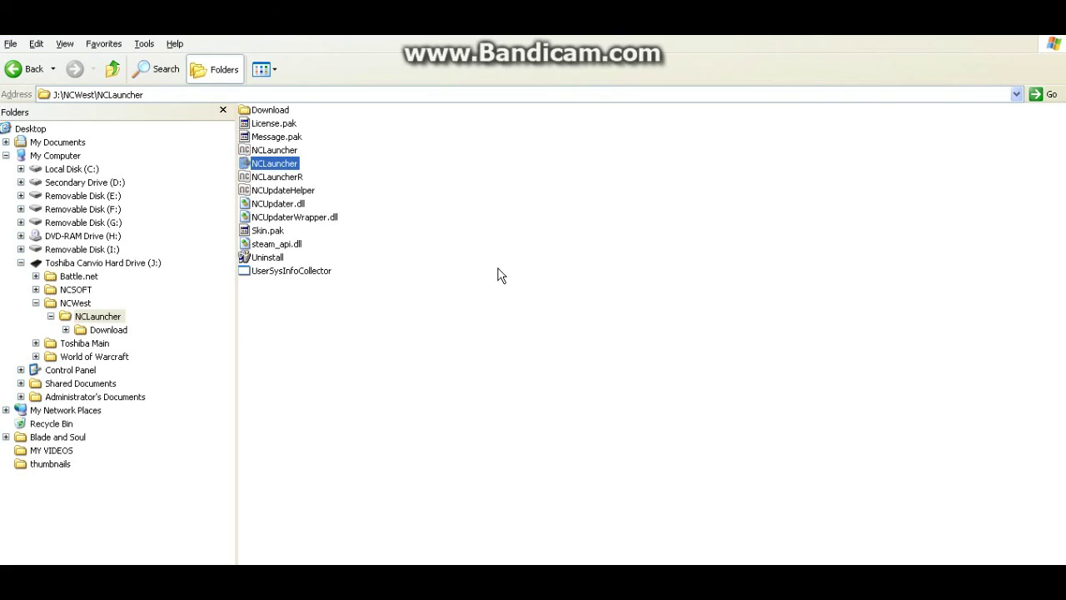